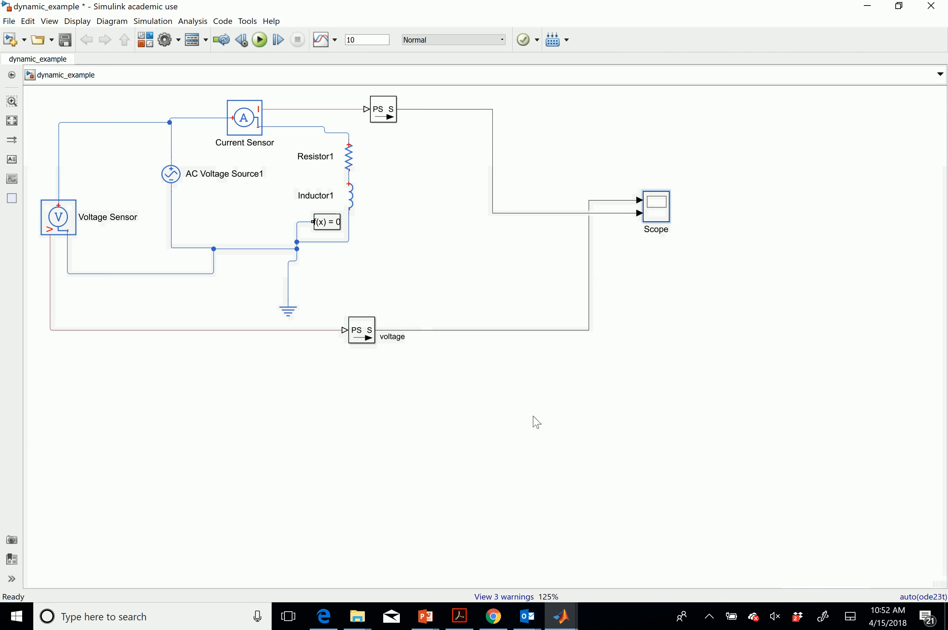
Open the Scope's plots and set the display layout to four rows by three columns.
{"action": "left_click", "coordinate": [660, 209]}
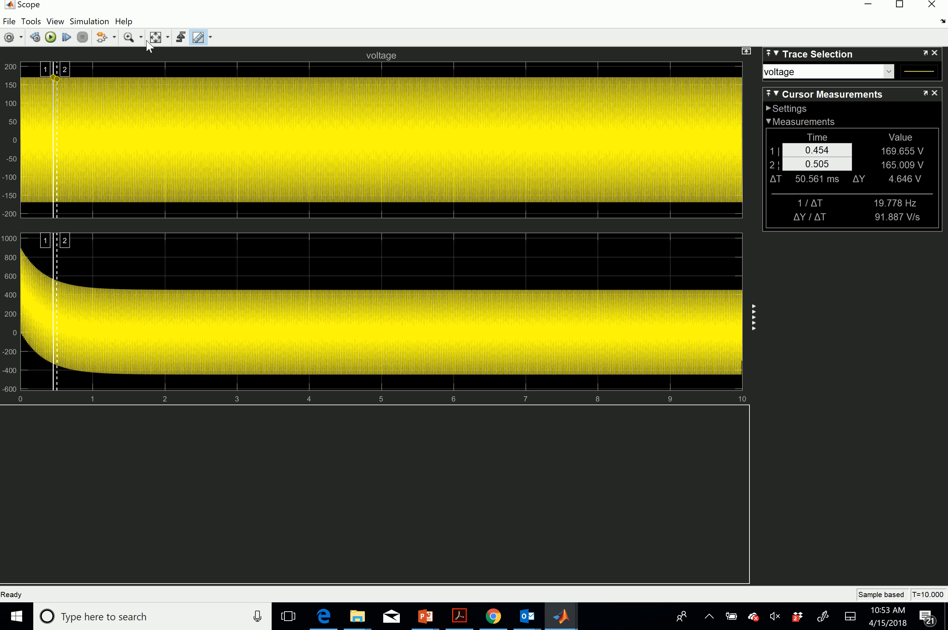
{"action": "left_click", "coordinate": [57, 23]}
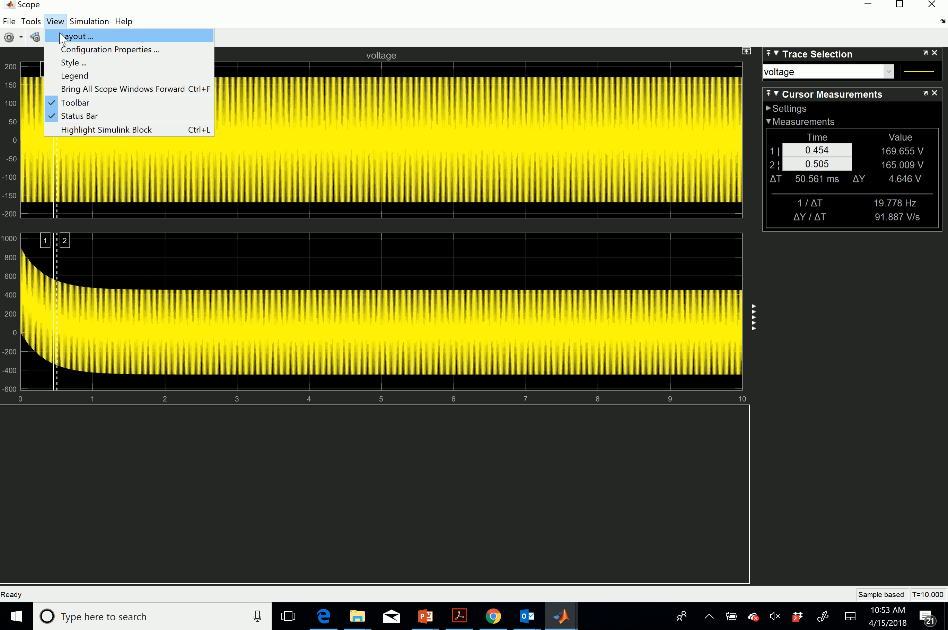
{"action": "left_click", "coordinate": [62, 37]}
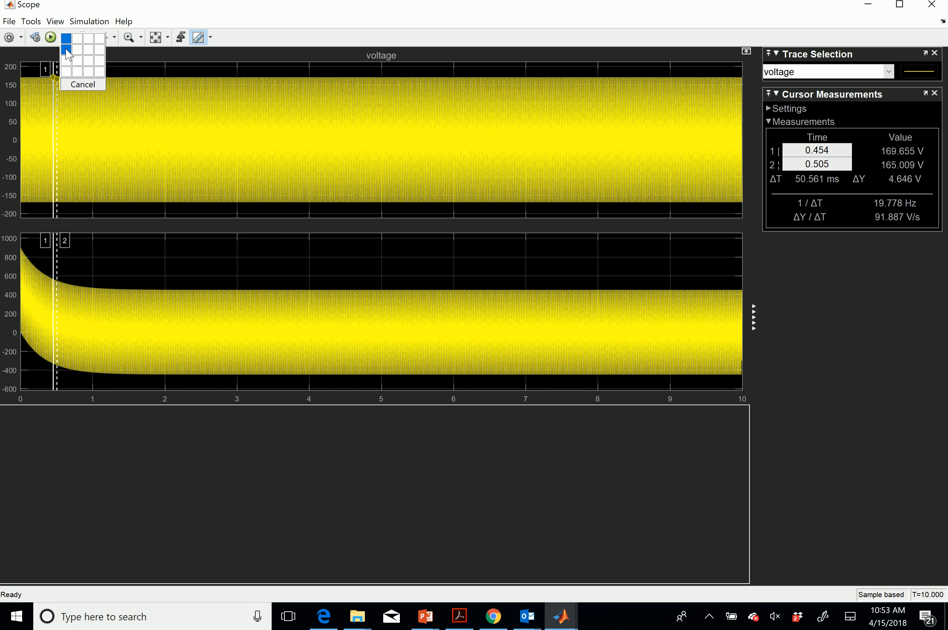
{"action": "left_click", "coordinate": [87, 76]}
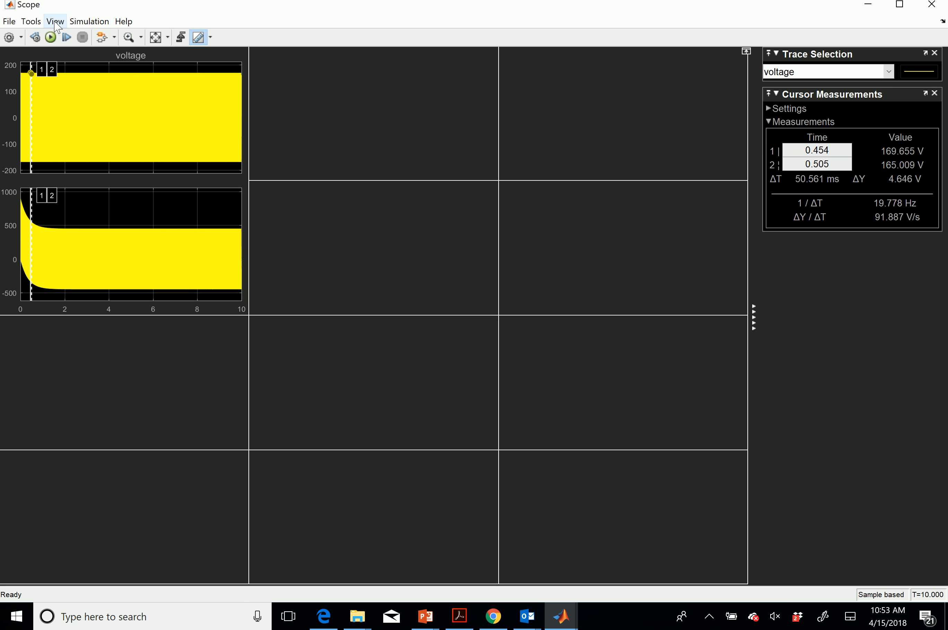
Set the Scope's display layout to two rows by one column.
{"action": "left_click", "coordinate": [55, 22]}
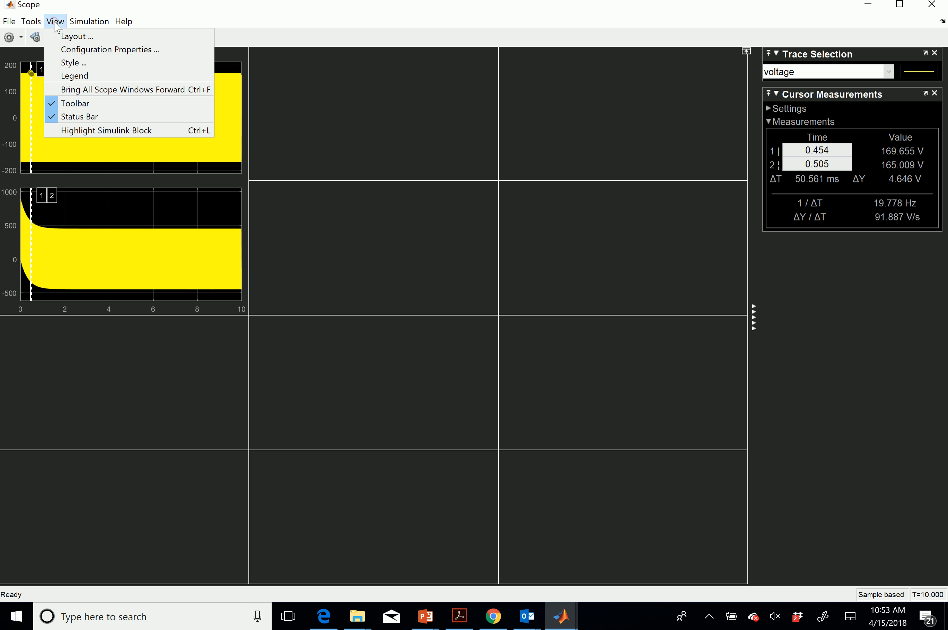
{"action": "left_click", "coordinate": [67, 34]}
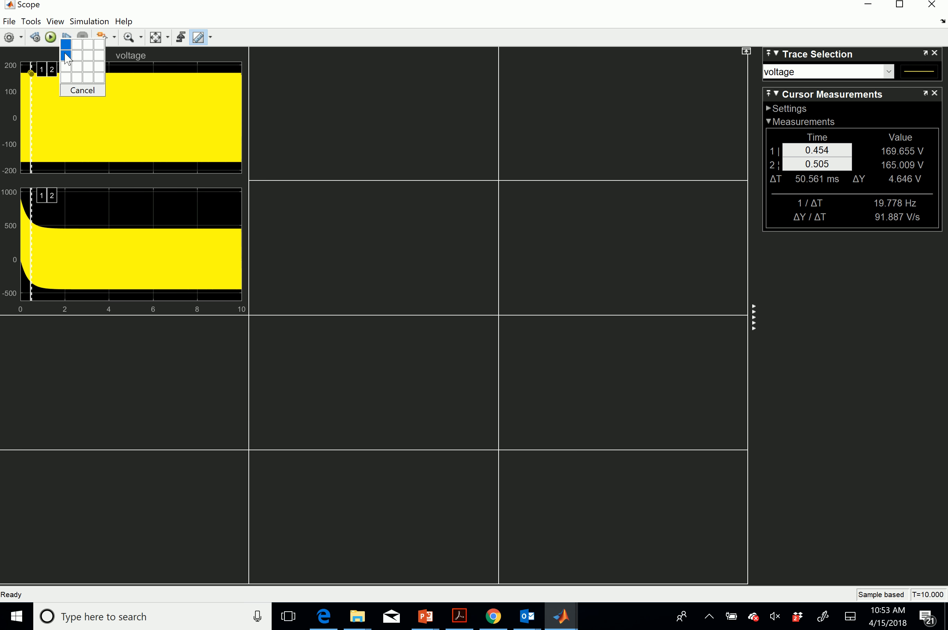
{"action": "left_click", "coordinate": [67, 59]}
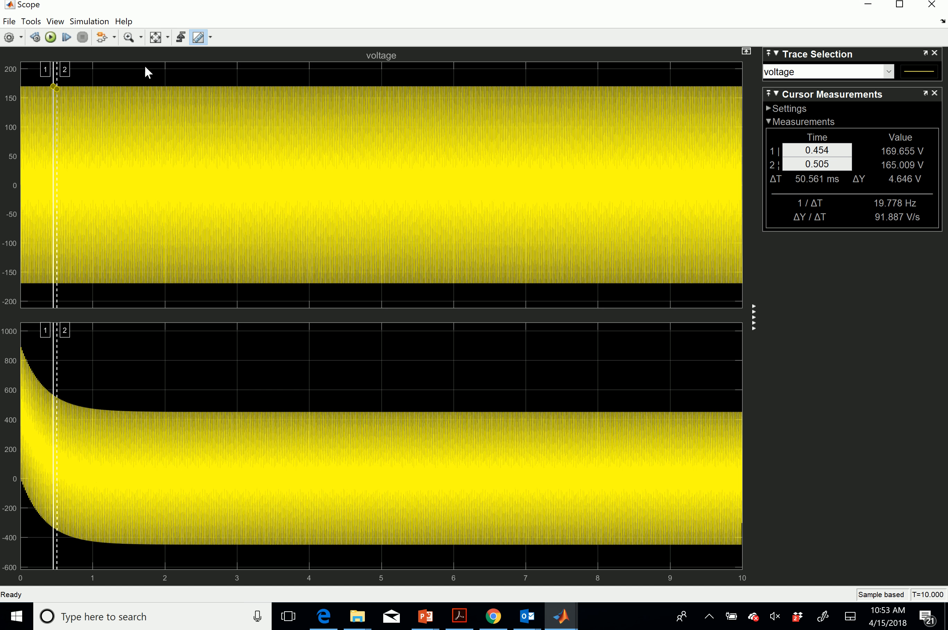
Examine the voltage and current waveforms over short time spans near 3.3 s and 3 s, restoring the full time range after each.
{"action": "left_click", "coordinate": [156, 40]}
{"action": "left_click", "coordinate": [129, 37]}
{"action": "left_click_drag", "start_coordinate": [255, 76], "coordinate": [271, 295]}
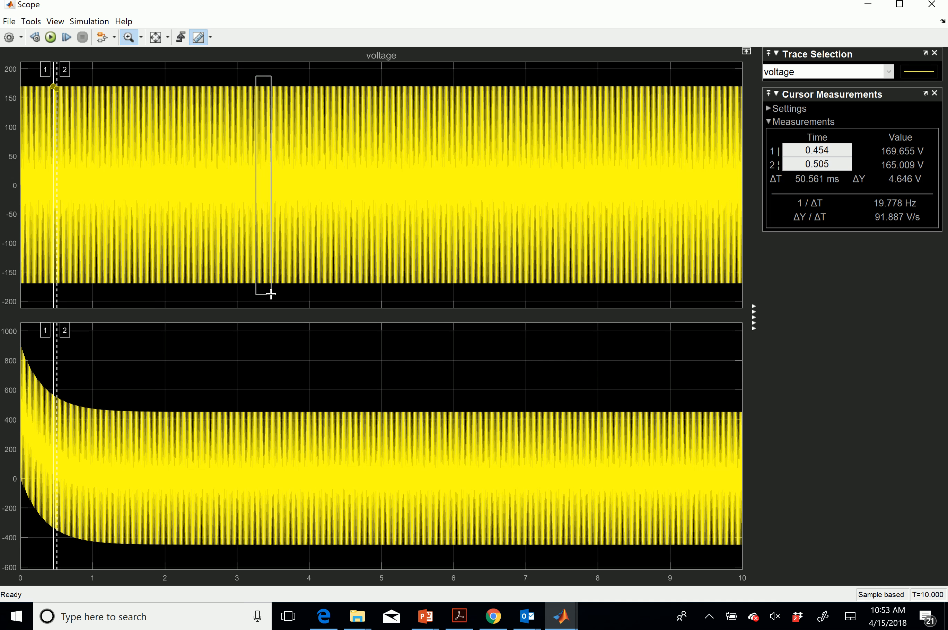
{"action": "left_click_drag", "start_coordinate": [271, 294], "coordinate": [256, 286]}
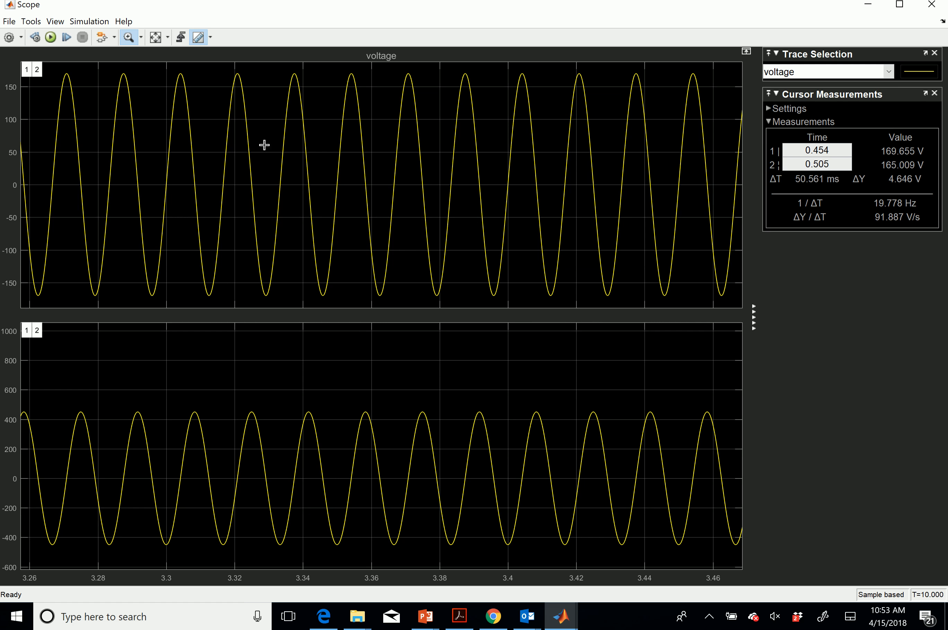
{"action": "left_click", "coordinate": [156, 38]}
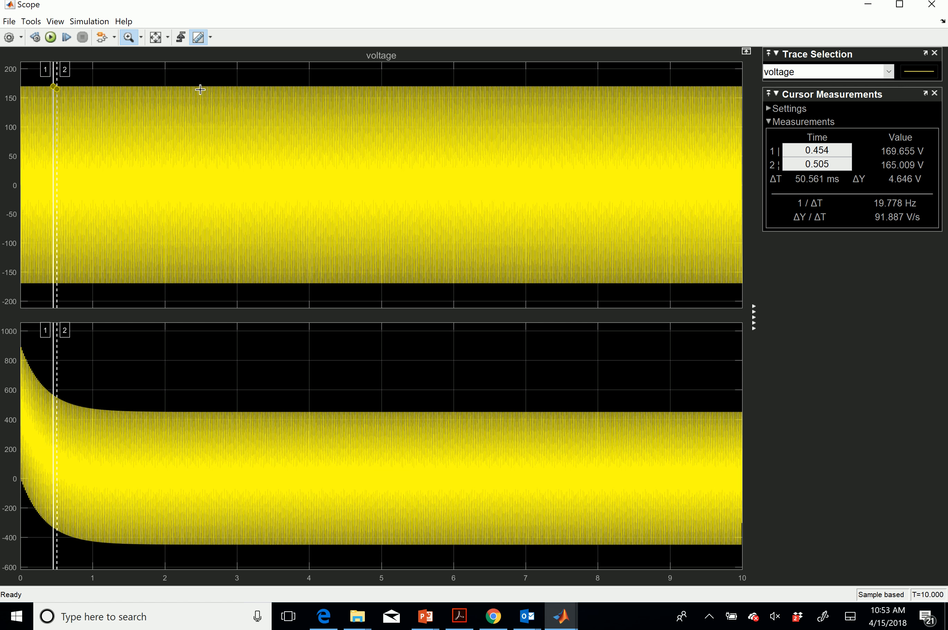
{"action": "left_click_drag", "start_coordinate": [228, 74], "coordinate": [204, 69]}
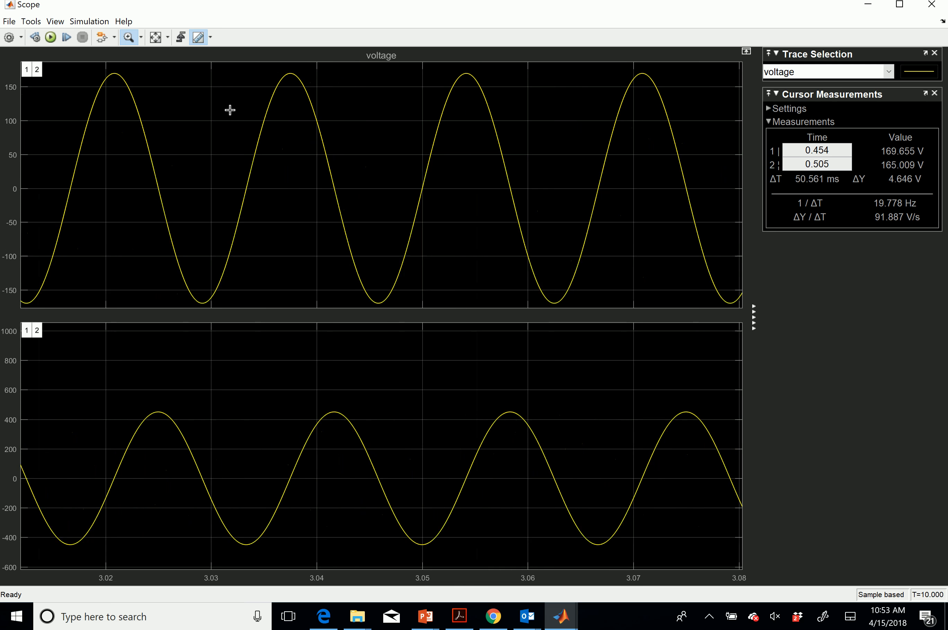
{"action": "left_click", "coordinate": [154, 38]}
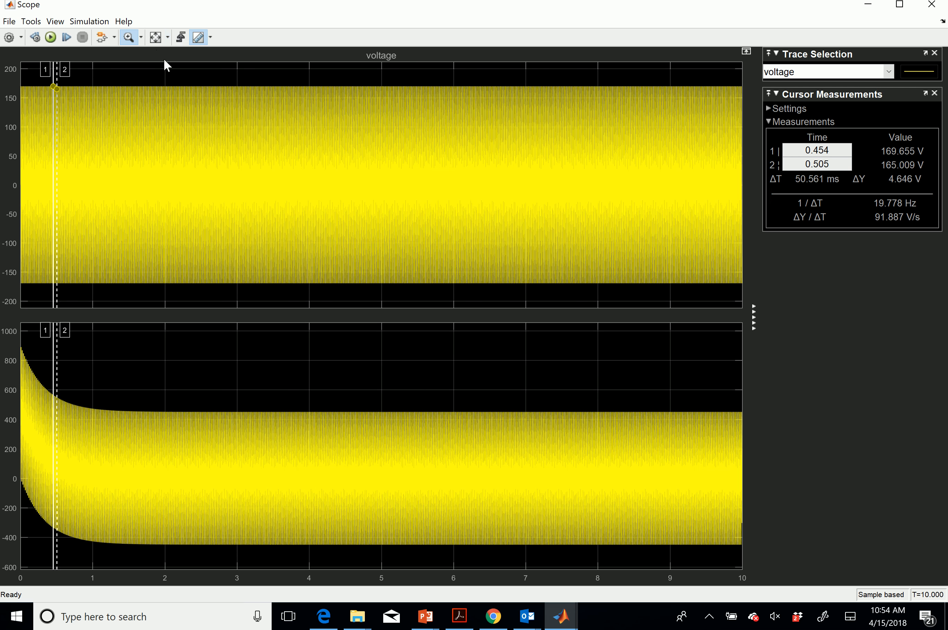
Turn the cursor measurements off and on again, and check which traces are available for measurement.
{"action": "left_click", "coordinate": [198, 38]}
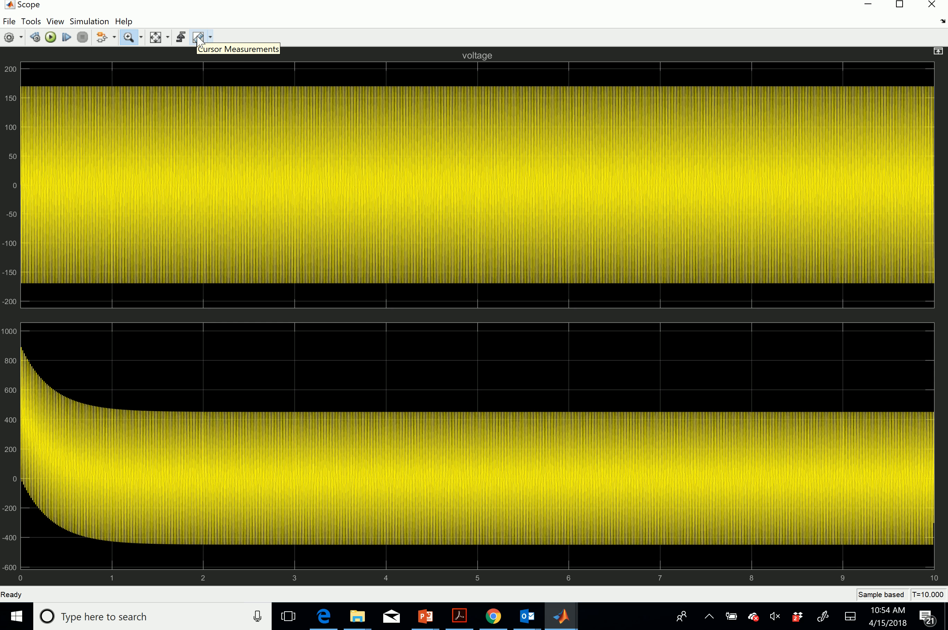
{"action": "left_click", "coordinate": [199, 39]}
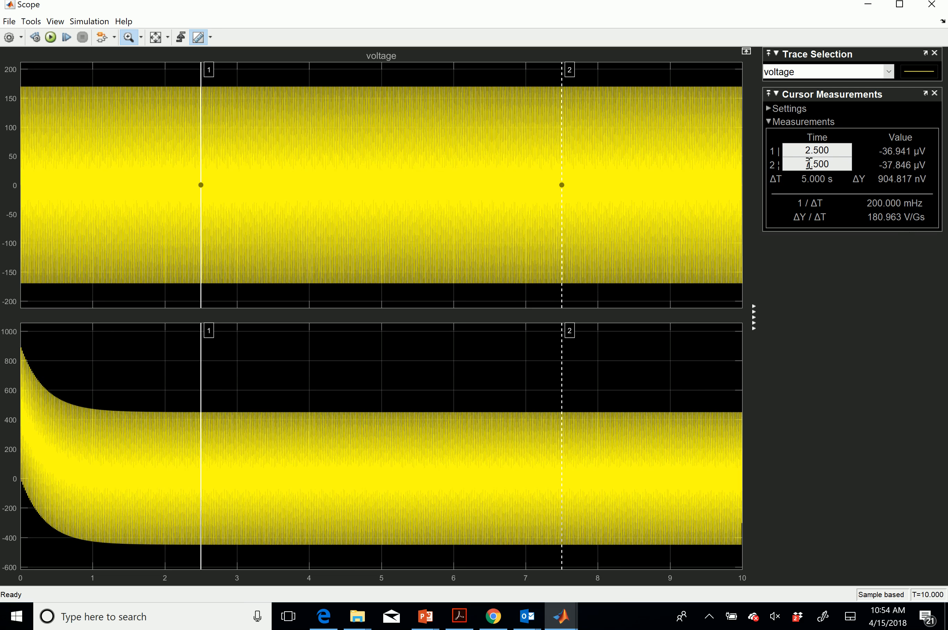
{"action": "left_click", "coordinate": [888, 71]}
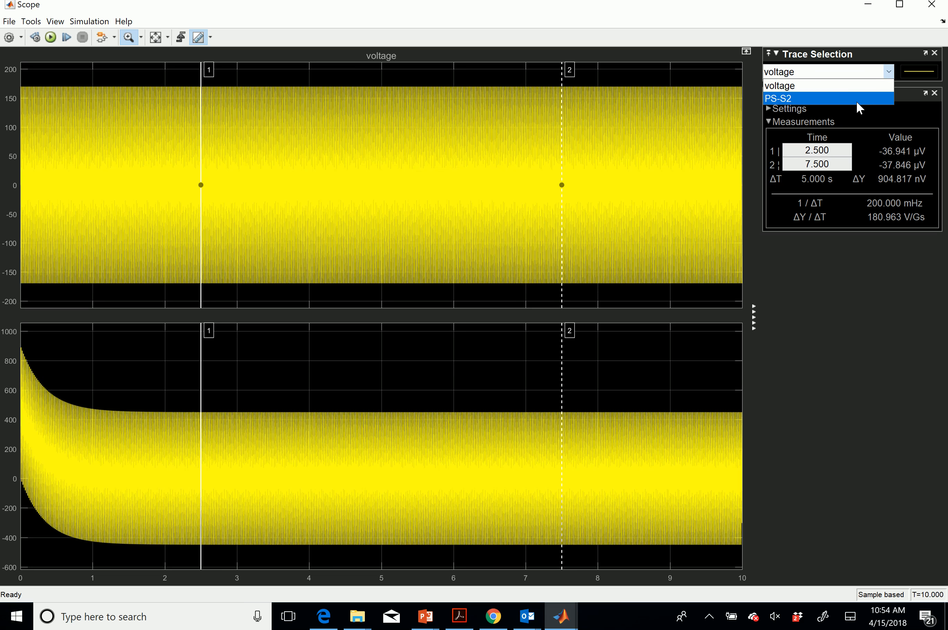
Move the Scope window clear of the model and check the parameters of the PS-Simulink Converter fed by the current sensor.
{"action": "left_click", "coordinate": [761, 8]}
{"action": "mouse_move", "coordinate": [663, 13]}
{"action": "left_mouse_down"}
{"action": "mouse_move", "coordinate": [700, 20]}
{"action": "mouse_move", "coordinate": [778, 193]}
{"action": "mouse_move", "coordinate": [761, 258]}
{"action": "mouse_move", "coordinate": [694, 397]}
{"action": "left_mouse_up"}
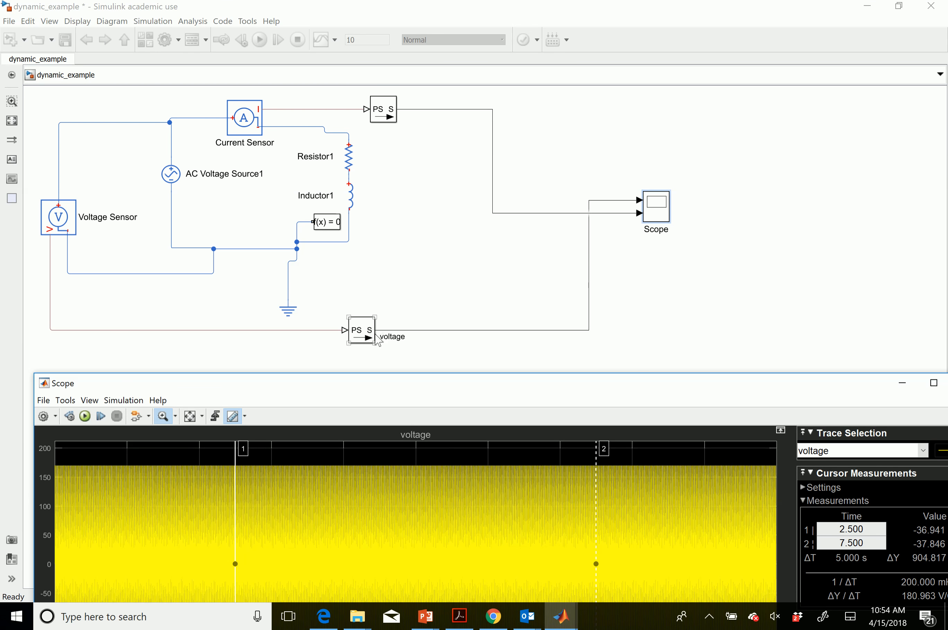
{"action": "double_click", "coordinate": [391, 120]}
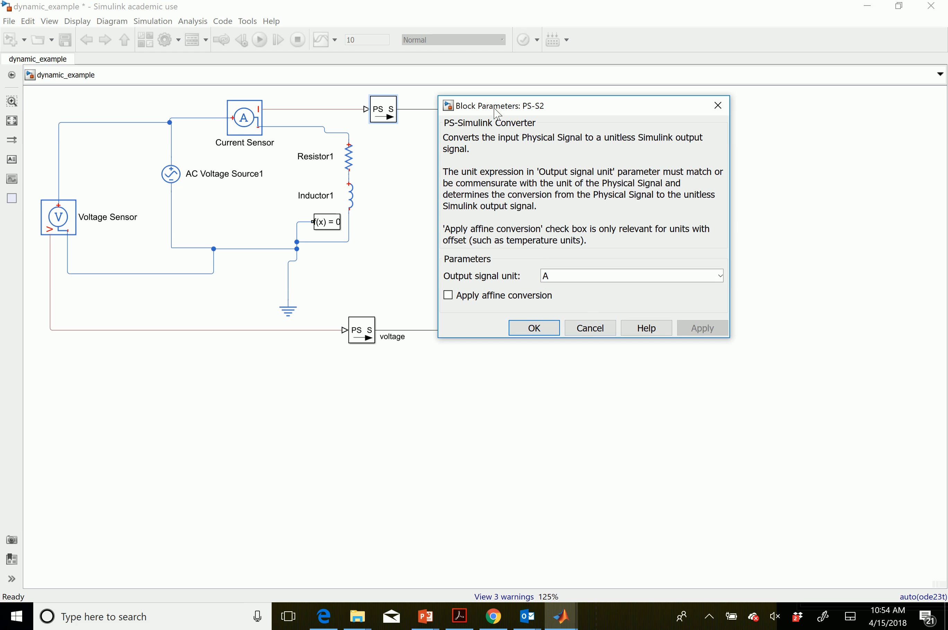
{"action": "left_click", "coordinate": [590, 329]}
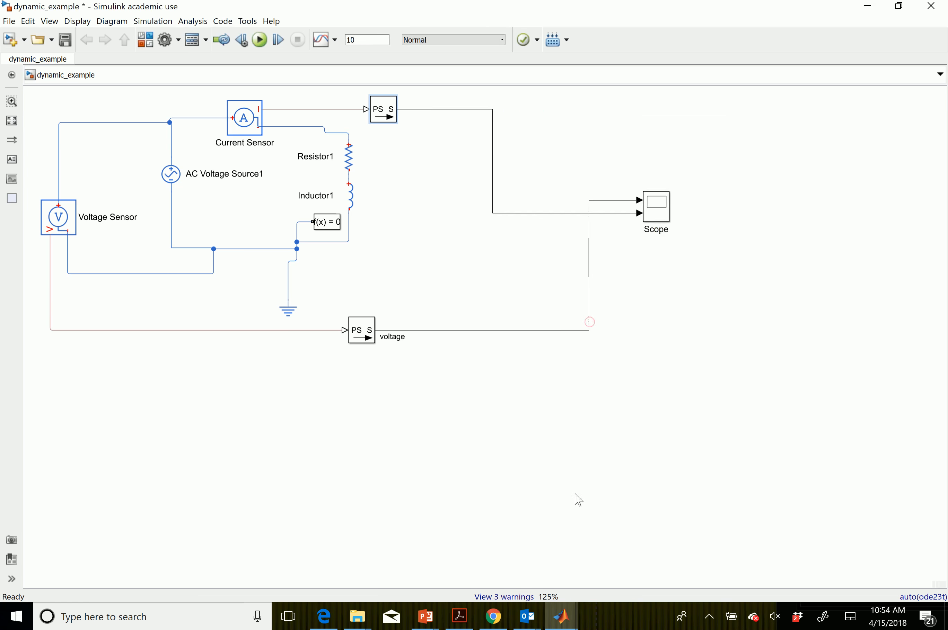
Bring the Scope back to full screen and examine the first few waveform cycles, up to about 0.057 s.
{"action": "mouse_move", "coordinate": [560, 616]}
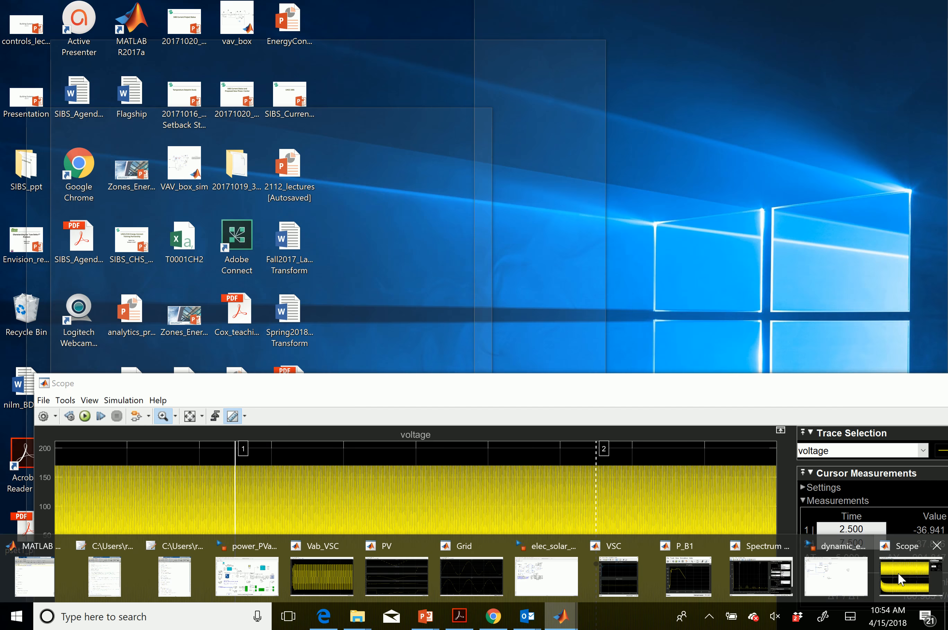
{"action": "left_click", "coordinate": [899, 576]}
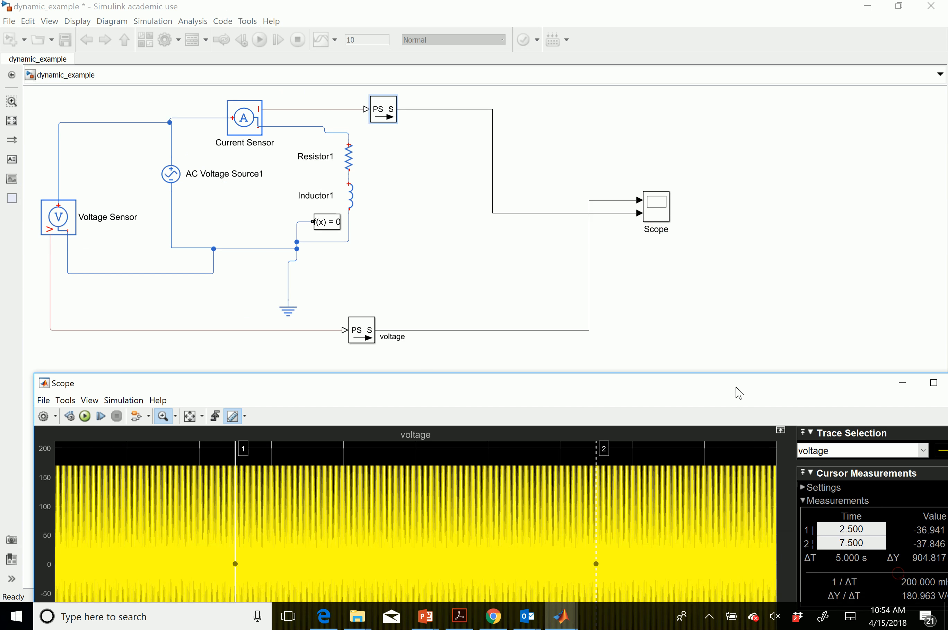
{"action": "left_click_drag", "start_coordinate": [720, 382], "coordinate": [681, 4]}
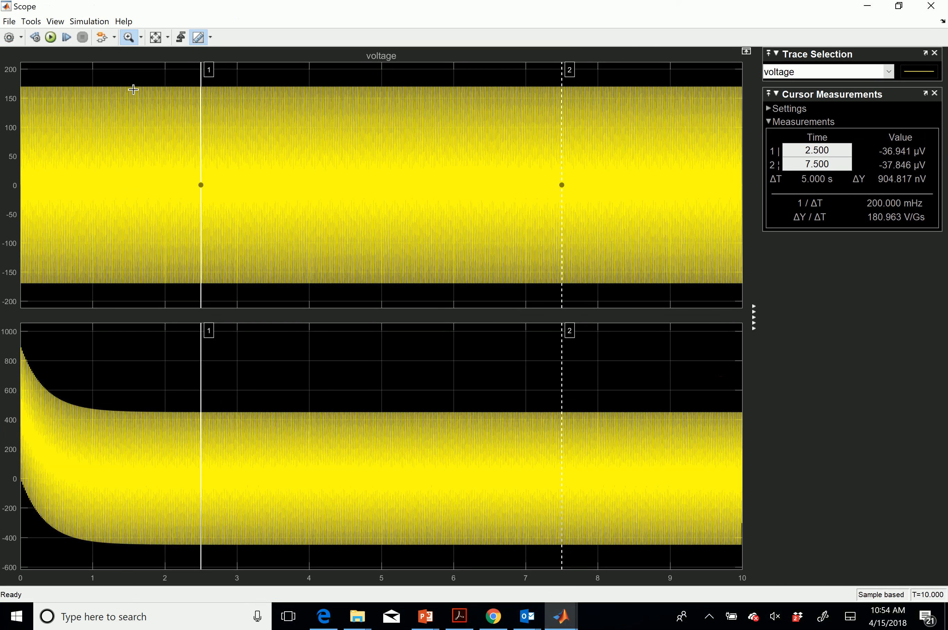
{"action": "left_click", "coordinate": [128, 37]}
{"action": "left_click_drag", "start_coordinate": [25, 119], "coordinate": [10, 300]}
{"action": "left_click_drag", "start_coordinate": [208, 75], "coordinate": [297, 294]}
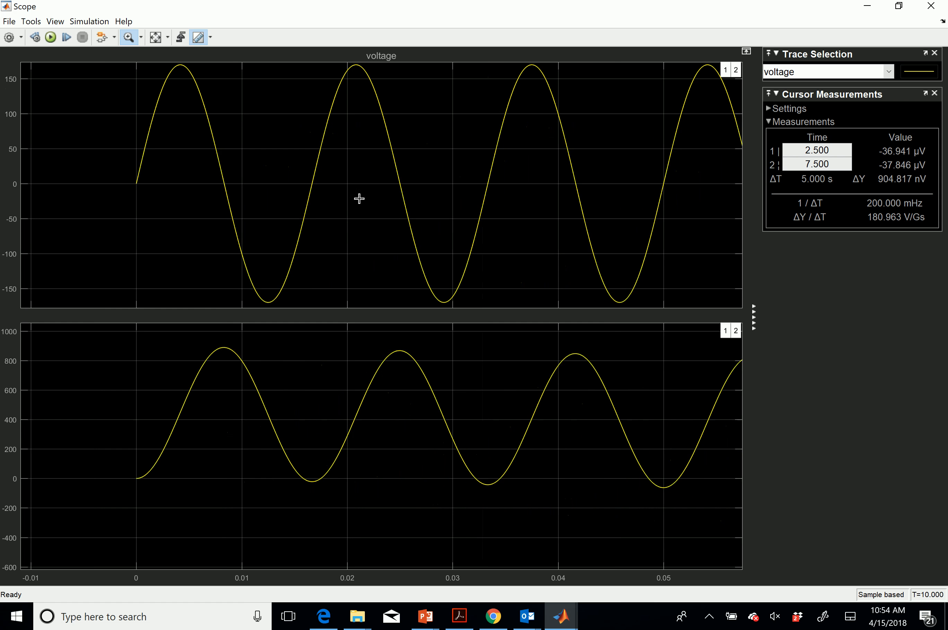
Reset the measurement cursors and measure one voltage period, placing cursor 1 on the first voltage peak and cursor 2 on the second.
{"action": "left_click", "coordinate": [199, 38]}
{"action": "left_click", "coordinate": [199, 37]}
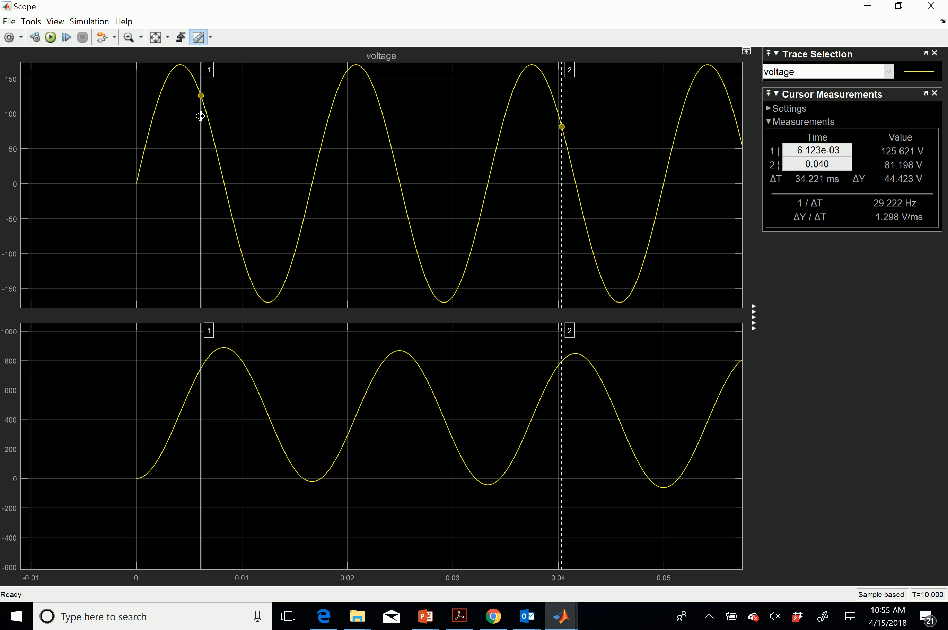
{"action": "left_click_drag", "start_coordinate": [200, 116], "coordinate": [180, 105]}
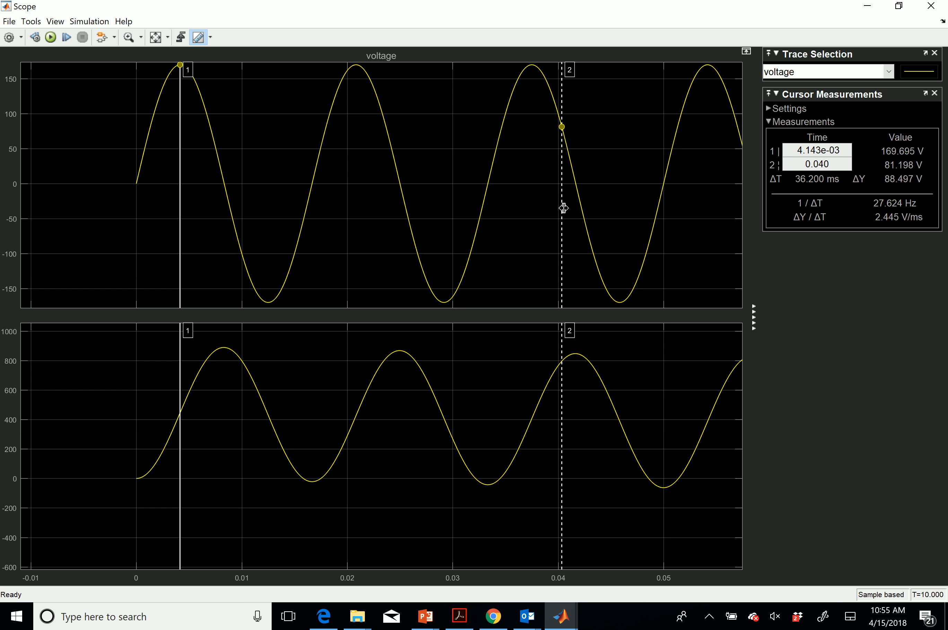
{"action": "mouse_move", "coordinate": [563, 208]}
{"action": "left_mouse_down"}
{"action": "mouse_move", "coordinate": [548, 205]}
{"action": "mouse_move", "coordinate": [560, 205]}
{"action": "left_mouse_up"}
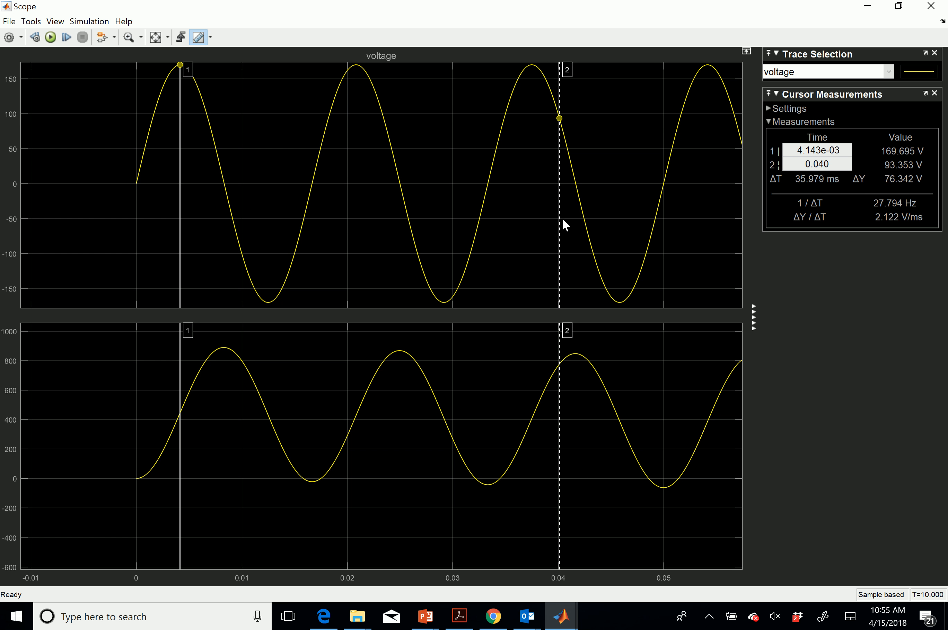
{"action": "left_click_drag", "start_coordinate": [560, 221], "coordinate": [436, 214]}
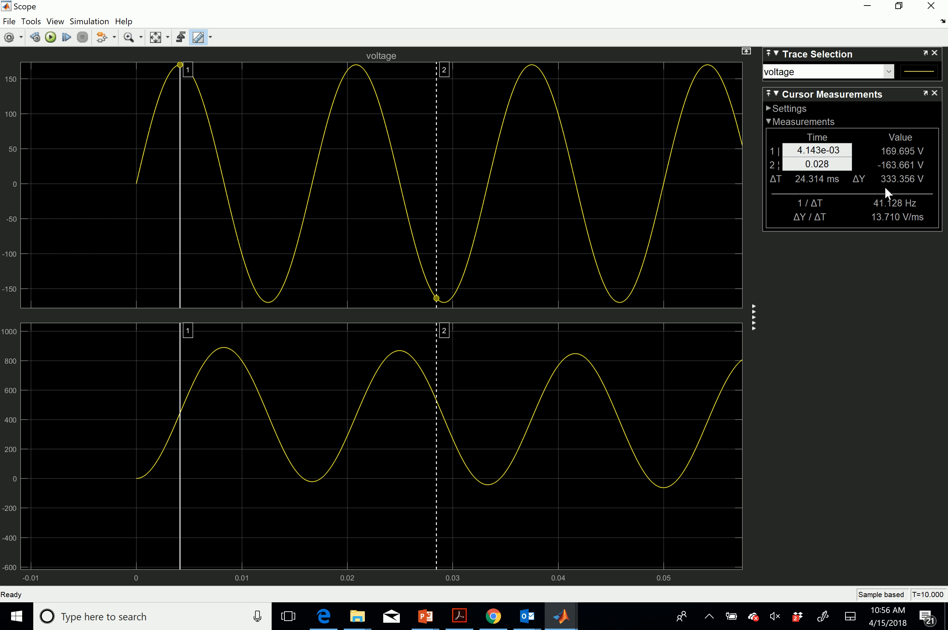
{"action": "left_click_drag", "start_coordinate": [436, 190], "coordinate": [356, 184]}
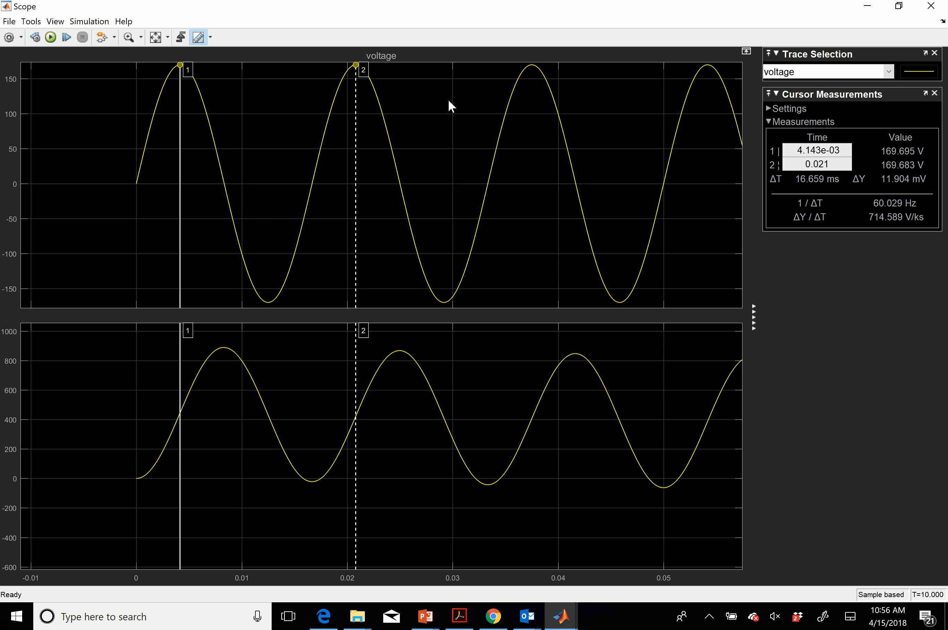
Switch the cursor measurements to the PS-S2 trace and minimize the Scope window.
{"action": "left_click", "coordinate": [889, 75]}
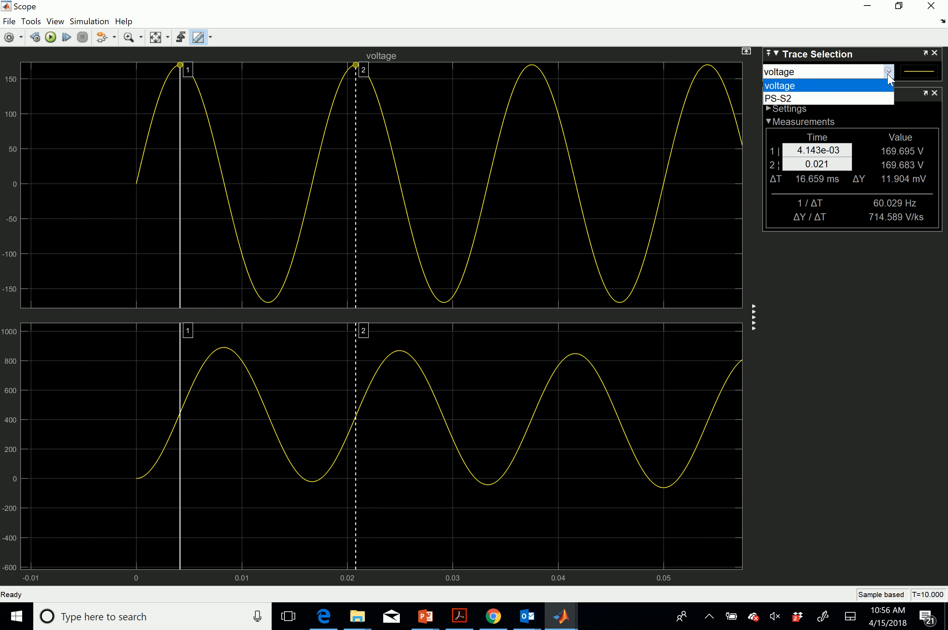
{"action": "left_click", "coordinate": [878, 97]}
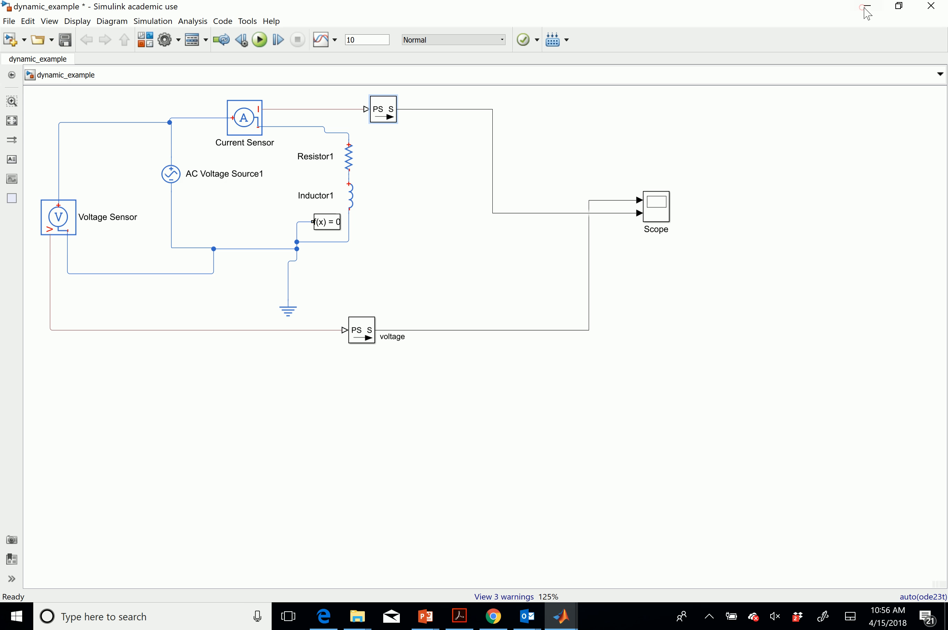
{"action": "left_click", "coordinate": [866, 7]}
Open the Library Browser and move it clear of the circuit.
{"action": "left_click", "coordinate": [147, 41]}
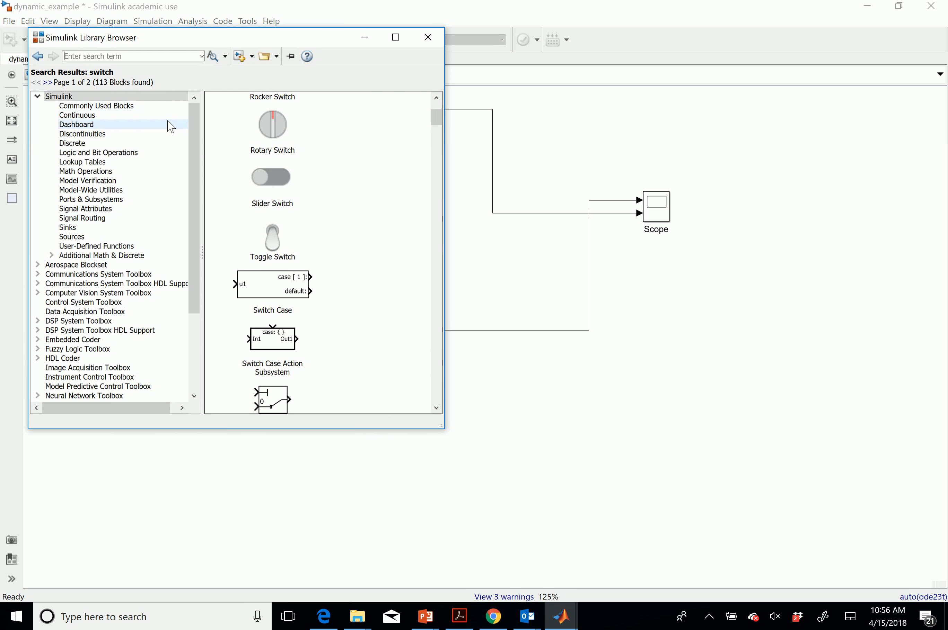
{"action": "left_click_drag", "start_coordinate": [196, 162], "coordinate": [201, 260]}
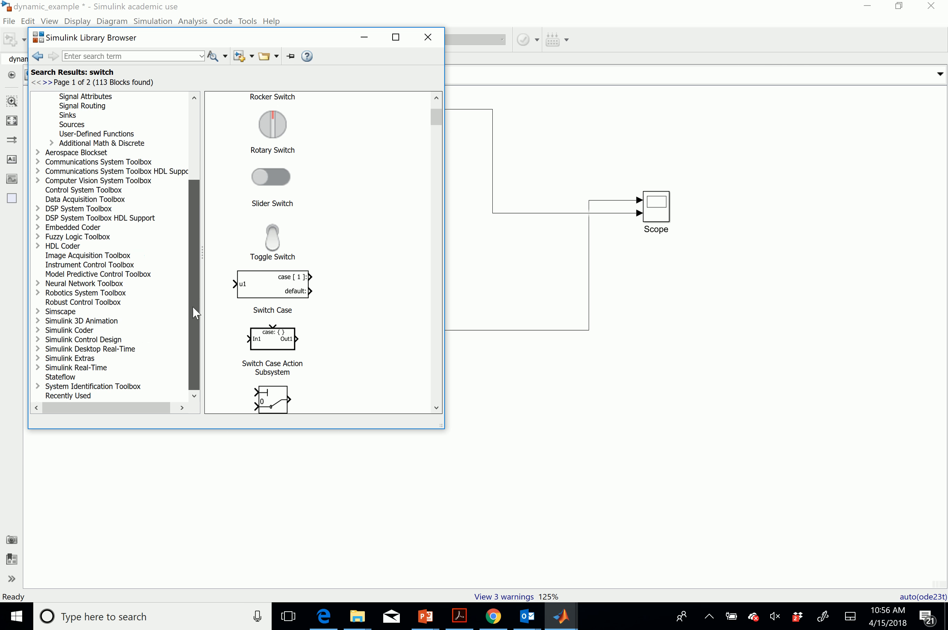
{"action": "left_click_drag", "start_coordinate": [191, 249], "coordinate": [192, 143]}
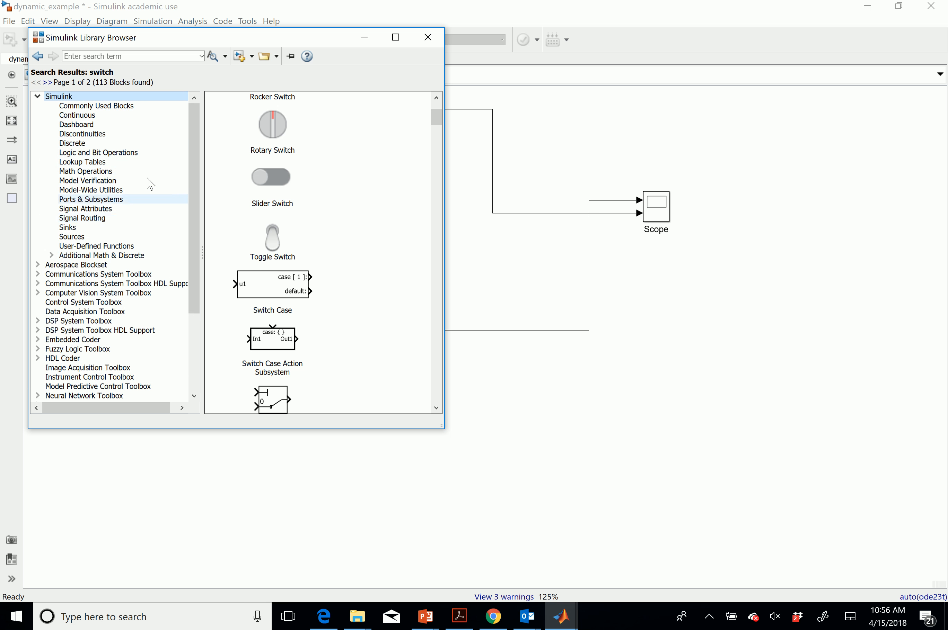
{"action": "left_click_drag", "start_coordinate": [266, 45], "coordinate": [692, 138]}
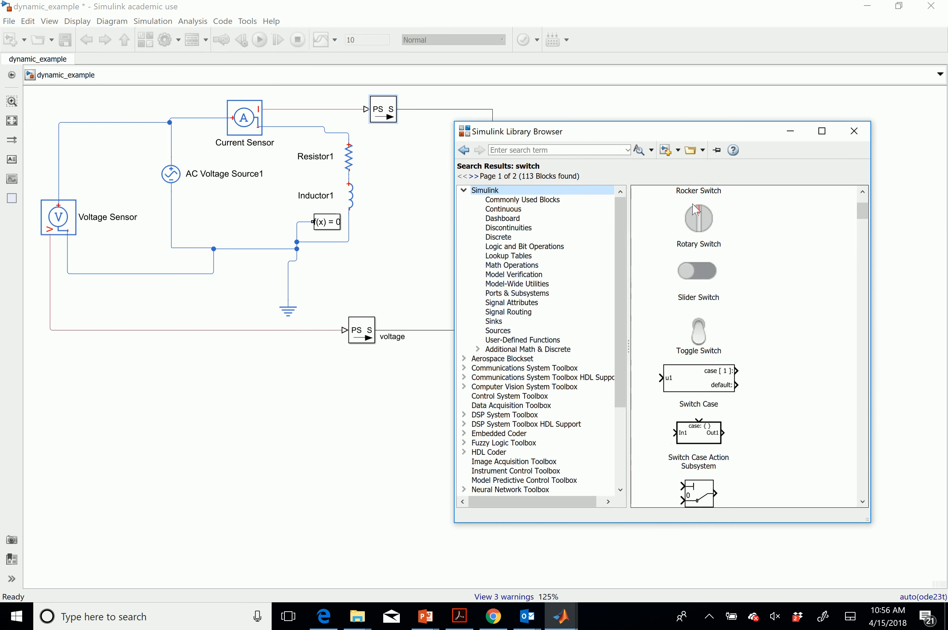
{"action": "left_click", "coordinate": [594, 150]}
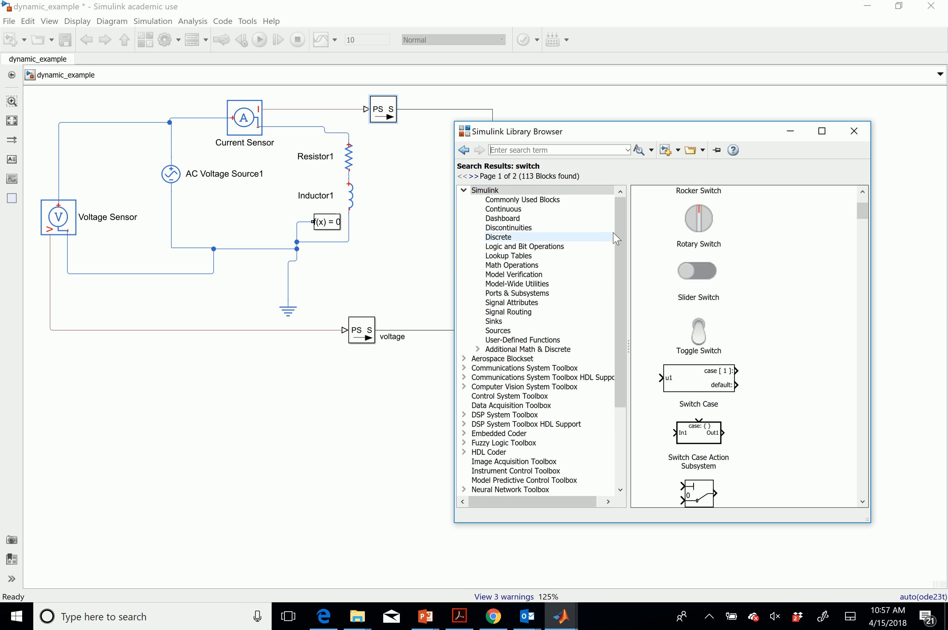
Expand the Simscape library and look over the blocks in its Utilities sublibrary.
{"action": "left_click_drag", "start_coordinate": [618, 237], "coordinate": [612, 334]}
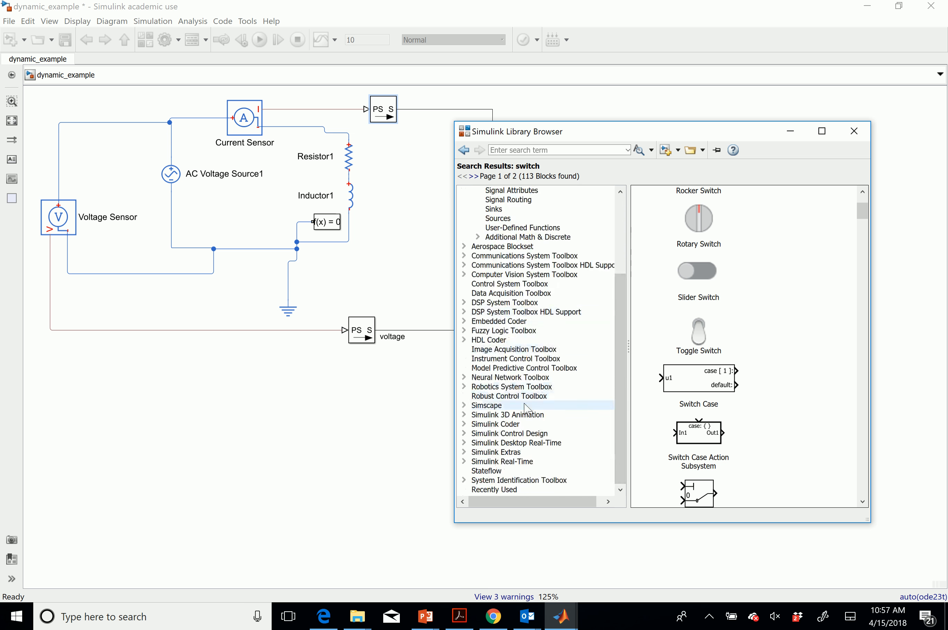
{"action": "left_click", "coordinate": [477, 409]}
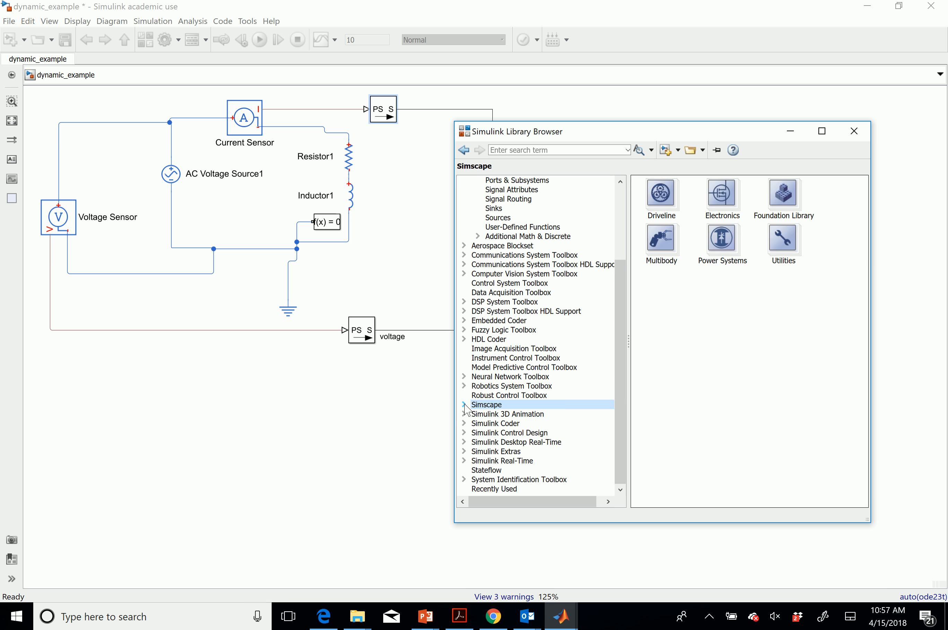
{"action": "left_click", "coordinate": [465, 405]}
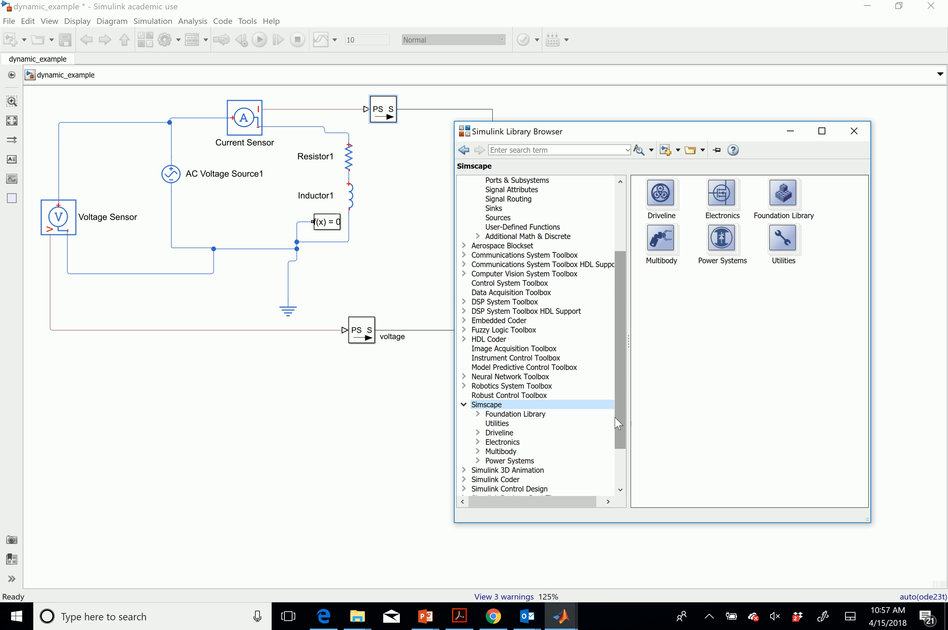
{"action": "left_click", "coordinate": [515, 414]}
{"action": "left_click", "coordinate": [512, 424]}
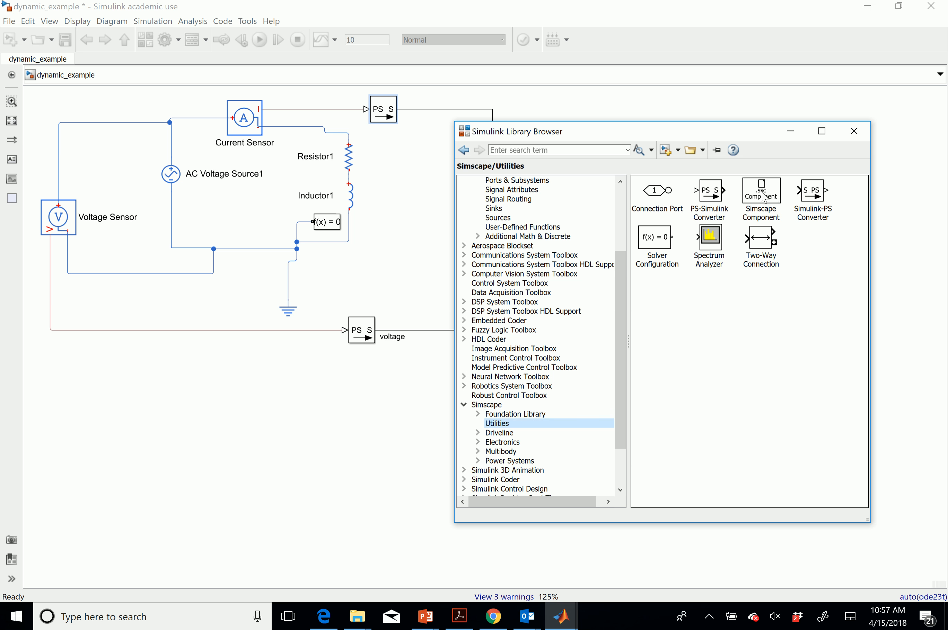
Add a Switch block from Simscape's Foundation Library Electrical Elements to the model, beside Inductor1.
{"action": "left_click", "coordinate": [534, 416]}
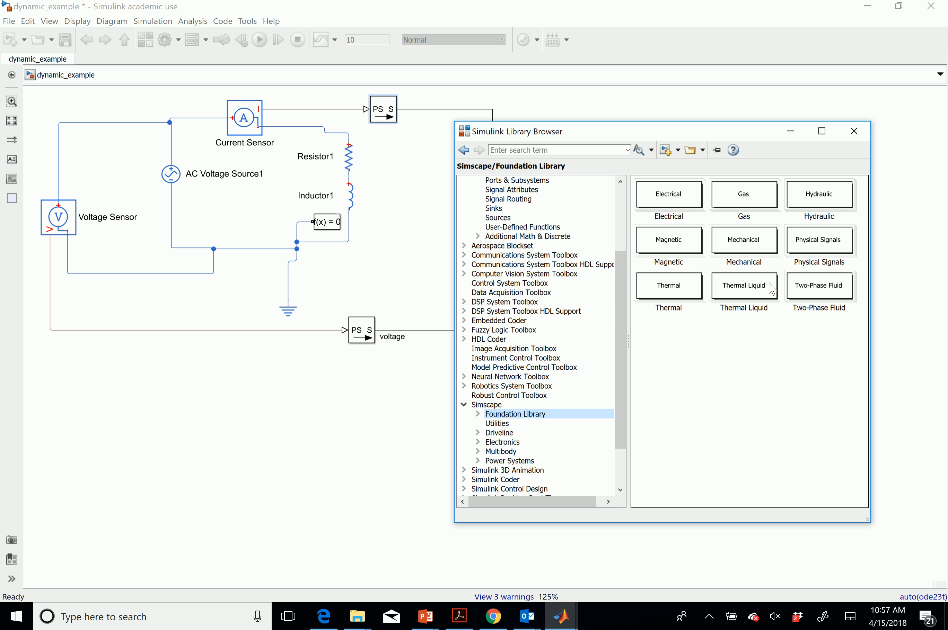
{"action": "double_click", "coordinate": [679, 207]}
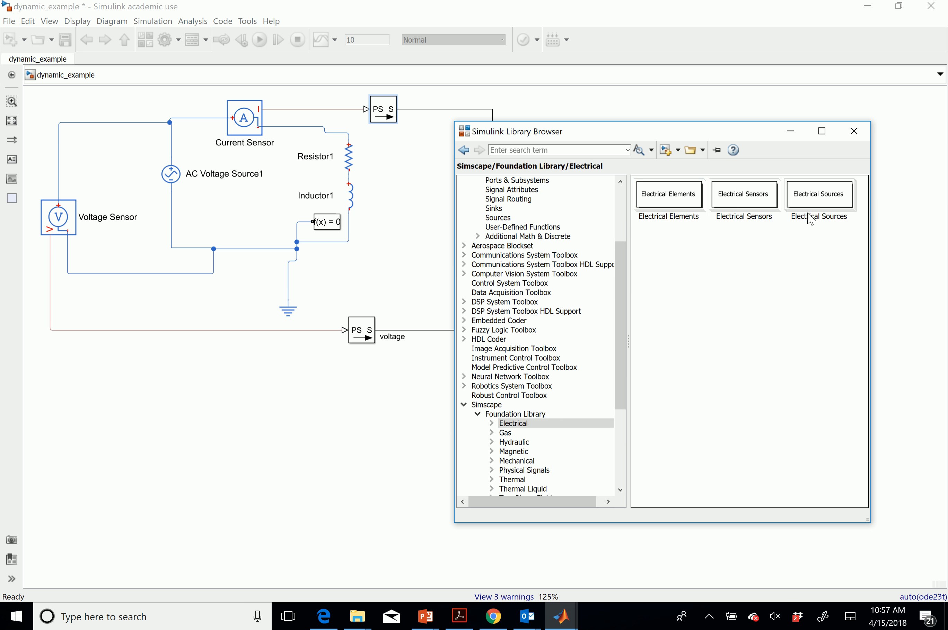
{"action": "double_click", "coordinate": [682, 220]}
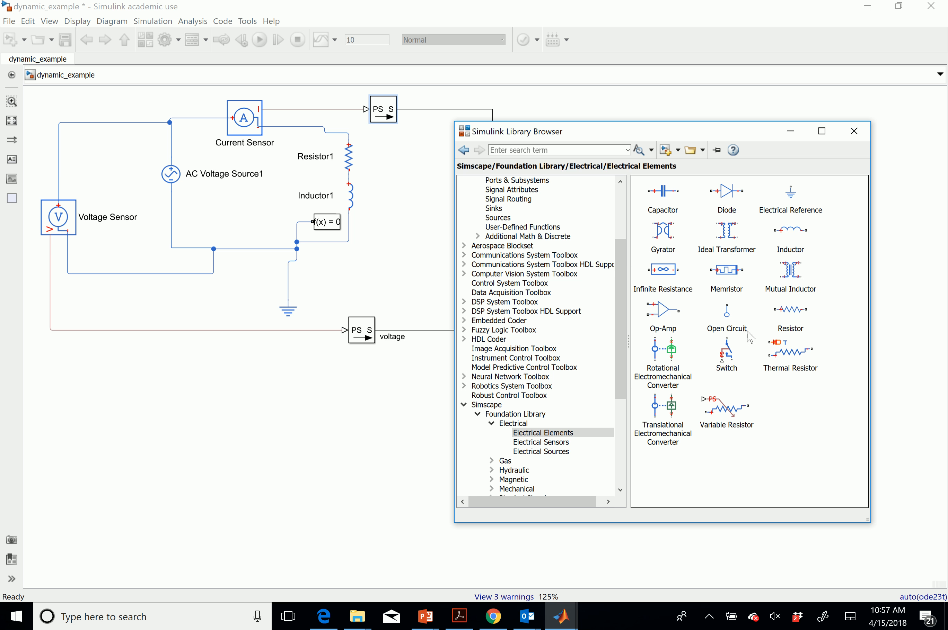
{"action": "left_click", "coordinate": [731, 357]}
{"action": "left_click_drag", "start_coordinate": [731, 357], "coordinate": [404, 196]}
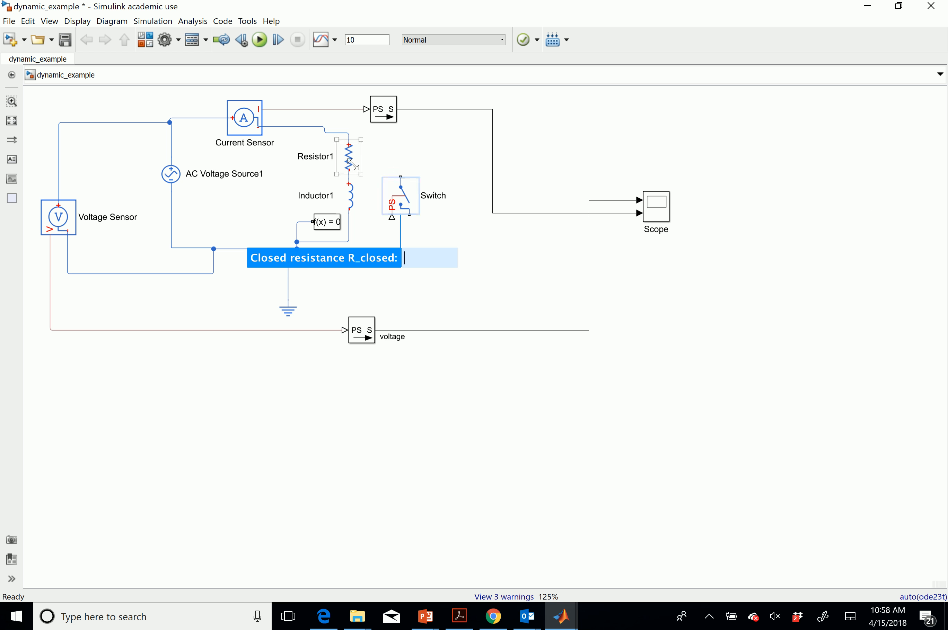
Delete the wire between the Current Sensor and Resistor1, and move the Switch to the empty area below the circuit.
{"action": "left_click", "coordinate": [302, 131]}
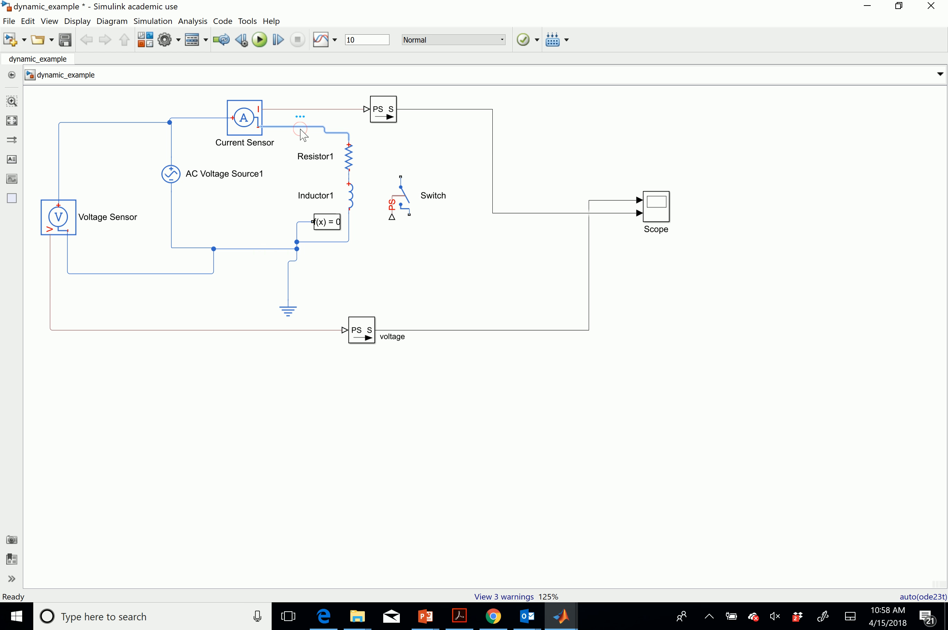
{"action": "key", "text": "Delete"}
{"action": "left_click_drag", "start_coordinate": [398, 186], "coordinate": [244, 435]}
Shift Inductor1 and Resistor1 to the right, Resistor1 directly above Inductor1, and reroute the inductor's return wire along the ground line.
{"action": "left_click_drag", "start_coordinate": [351, 197], "coordinate": [436, 231]}
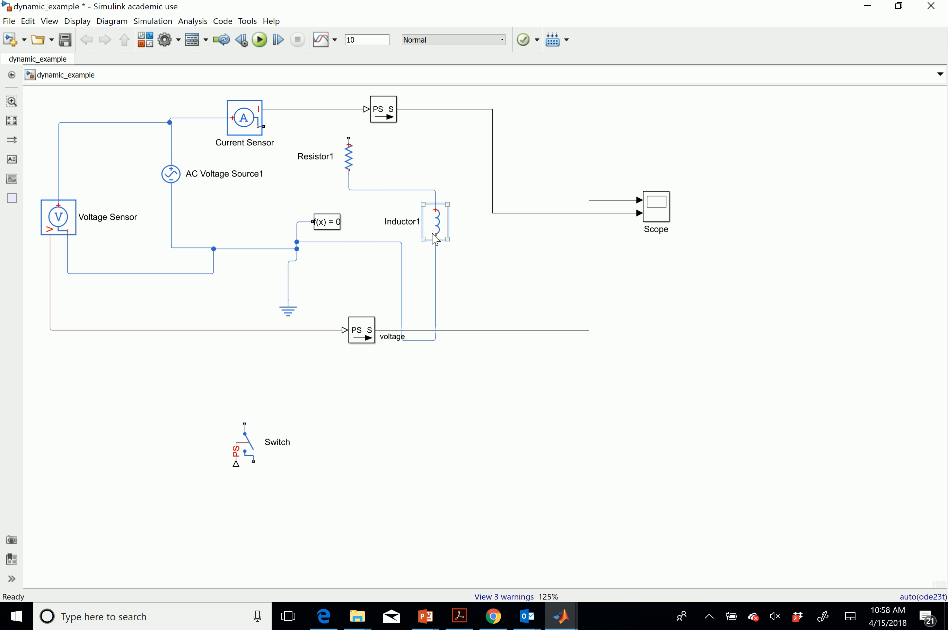
{"action": "left_click", "coordinate": [416, 340]}
{"action": "left_click_drag", "start_coordinate": [416, 340], "coordinate": [432, 239]}
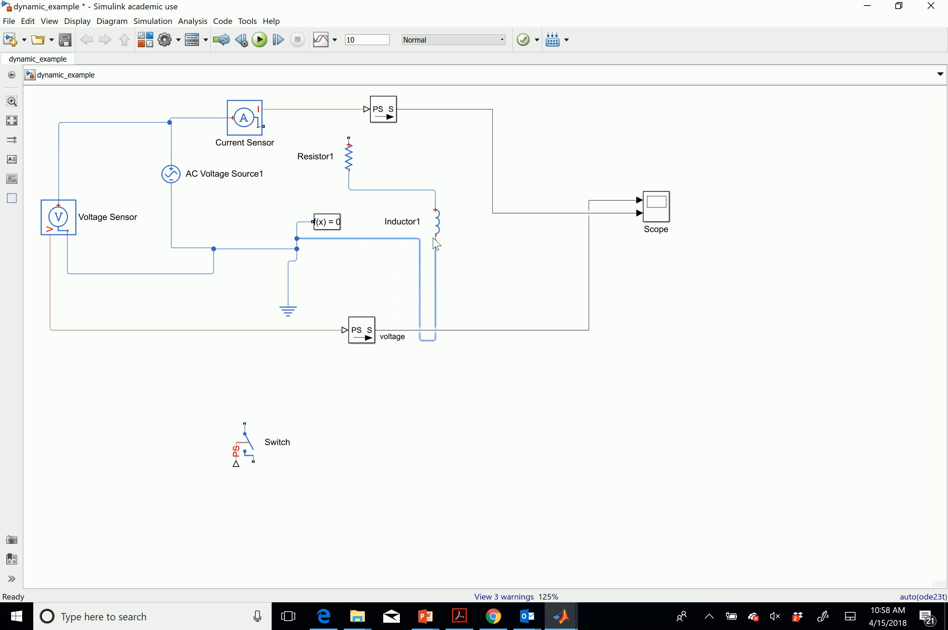
{"action": "mouse_move", "coordinate": [425, 342]}
{"action": "left_mouse_down"}
{"action": "mouse_move", "coordinate": [431, 250]}
{"action": "mouse_move", "coordinate": [426, 346]}
{"action": "left_mouse_up"}
{"action": "left_click_drag", "start_coordinate": [400, 239], "coordinate": [399, 248]}
{"action": "left_click_drag", "start_coordinate": [428, 346], "coordinate": [432, 261]}
{"action": "left_click", "coordinate": [353, 161]}
{"action": "left_click_drag", "start_coordinate": [353, 161], "coordinate": [439, 190]}
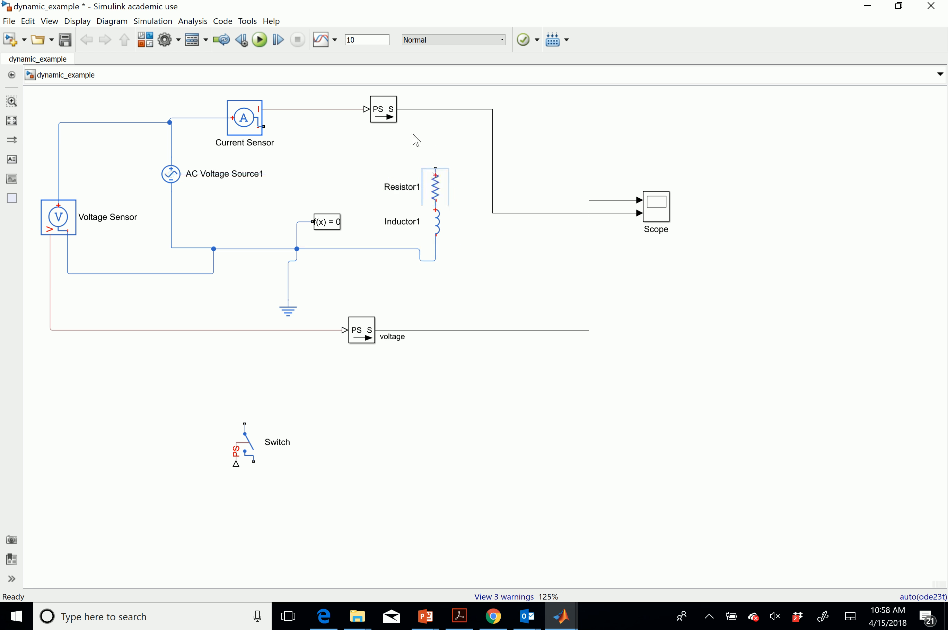
Rotate the Switch block clockwise.
{"action": "left_click", "coordinate": [243, 451]}
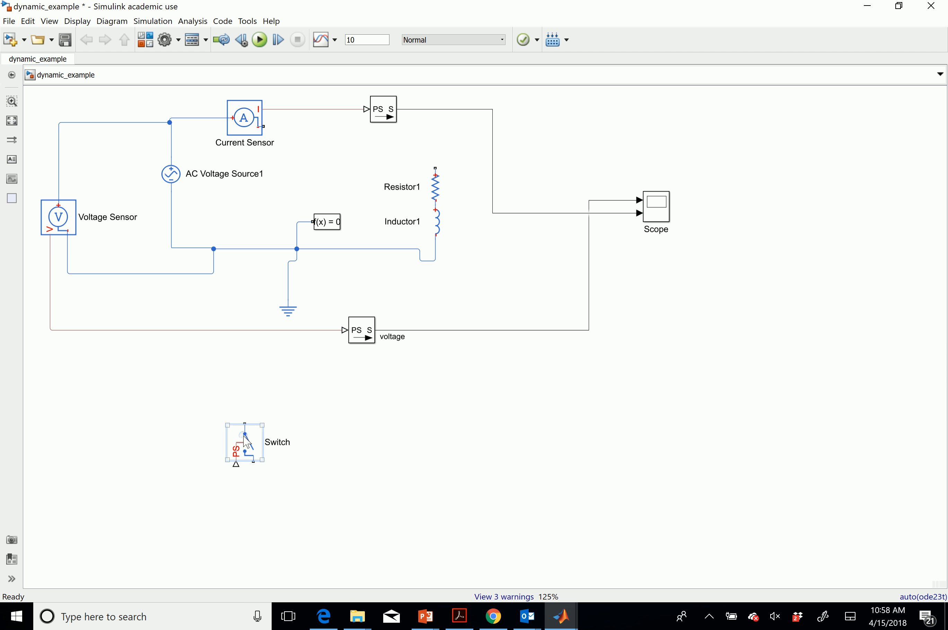
{"action": "right_click", "coordinate": [246, 443]}
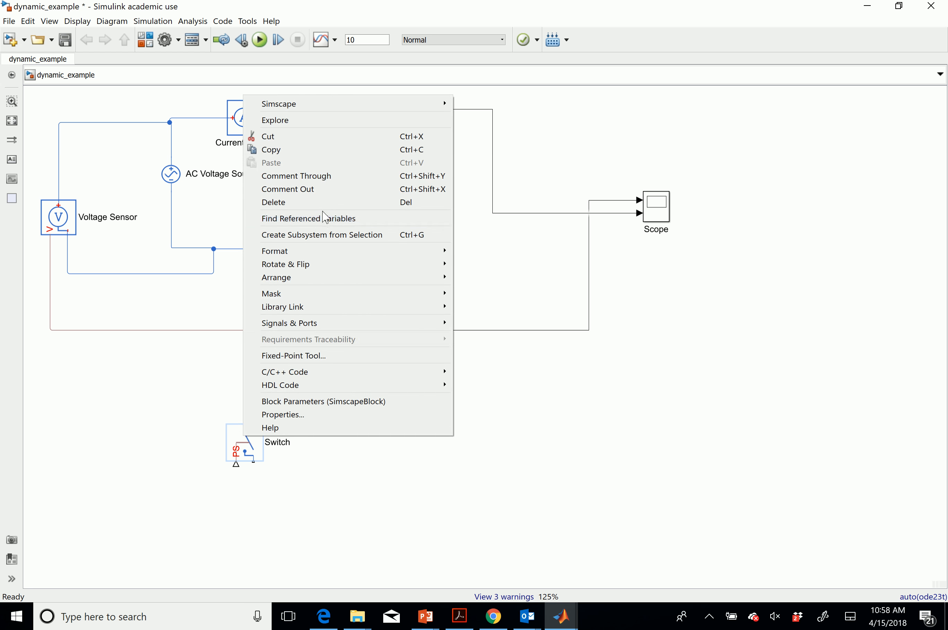
{"action": "mouse_move", "coordinate": [326, 265]}
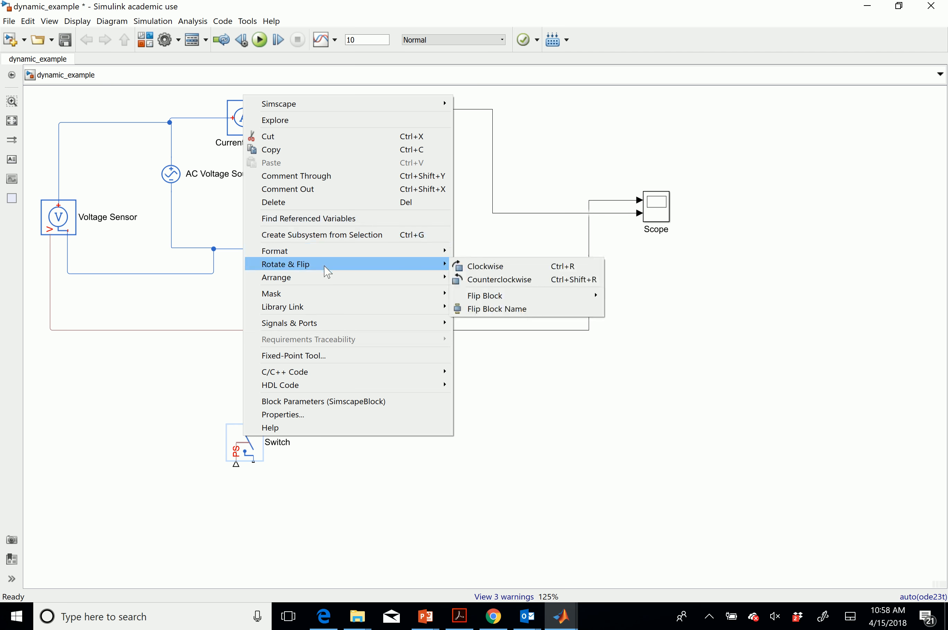
{"action": "left_click", "coordinate": [463, 267]}
Connect the Switch in series between the Current Sensor and Resistor1, and align the ground block straight below its wire junction.
{"action": "mouse_move", "coordinate": [244, 449]}
{"action": "left_mouse_down"}
{"action": "mouse_move", "coordinate": [324, 353]}
{"action": "mouse_move", "coordinate": [374, 201]}
{"action": "mouse_move", "coordinate": [333, 148]}
{"action": "mouse_move", "coordinate": [261, 127]}
{"action": "left_mouse_up"}
{"action": "left_click", "coordinate": [342, 146]}
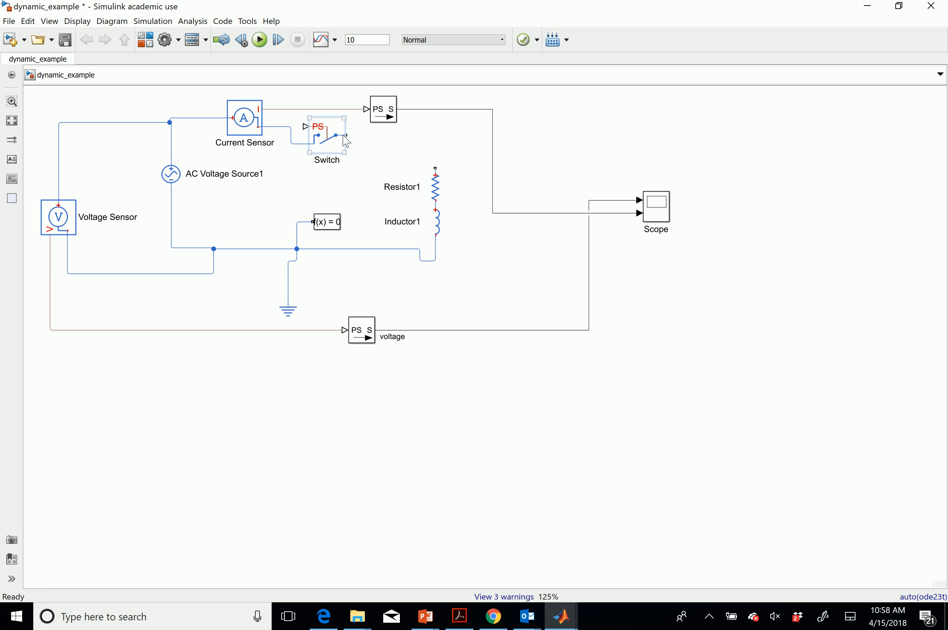
{"action": "mouse_move", "coordinate": [347, 136]}
{"action": "left_mouse_down"}
{"action": "mouse_move", "coordinate": [431, 157]}
{"action": "mouse_move", "coordinate": [435, 167]}
{"action": "left_mouse_up"}
{"action": "left_click", "coordinate": [322, 139]}
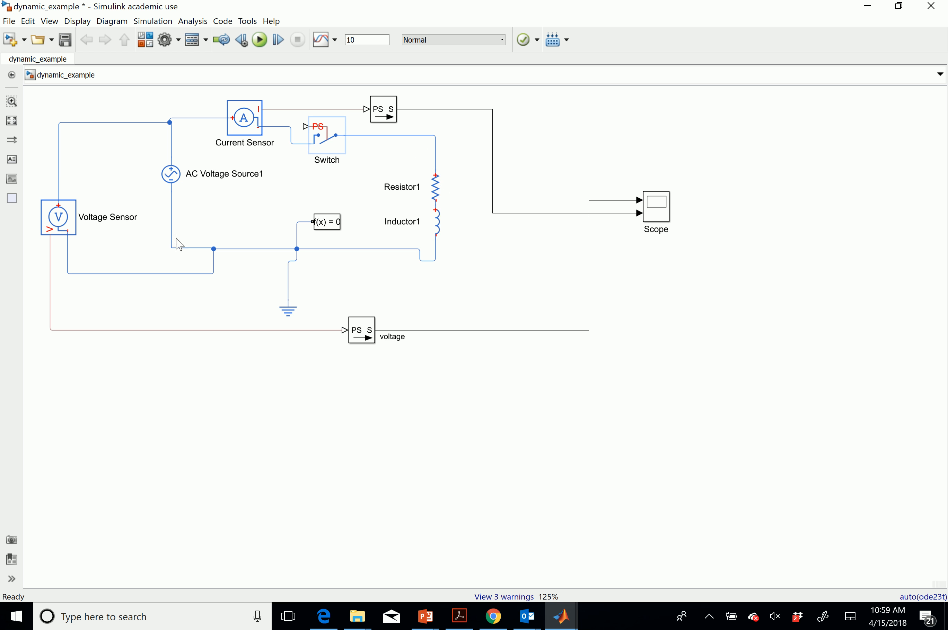
{"action": "left_click_drag", "start_coordinate": [289, 309], "coordinate": [304, 288]}
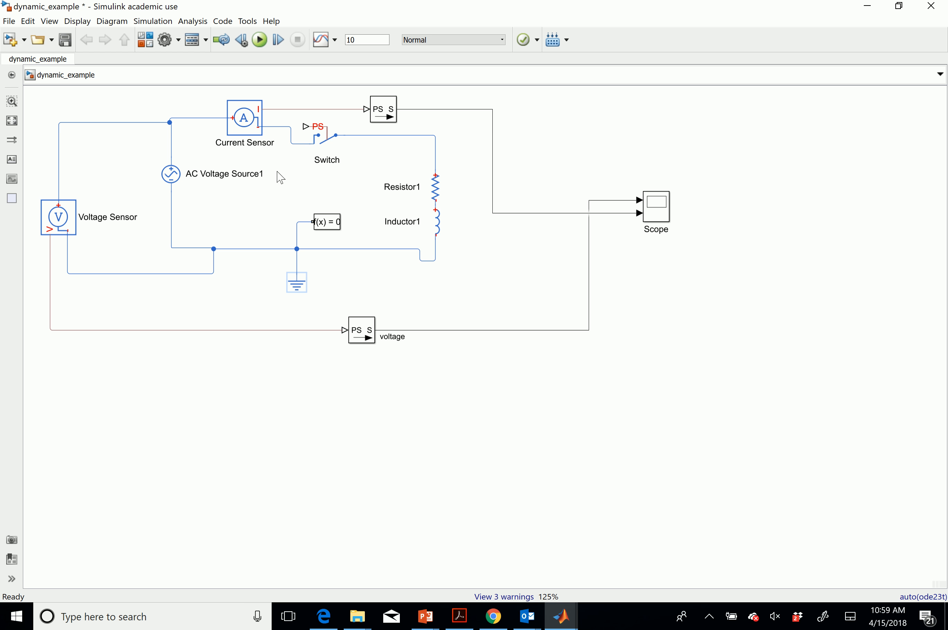
{"action": "scroll", "coordinate": [280, 177], "scroll_direction": "down", "scroll_amount": 1}
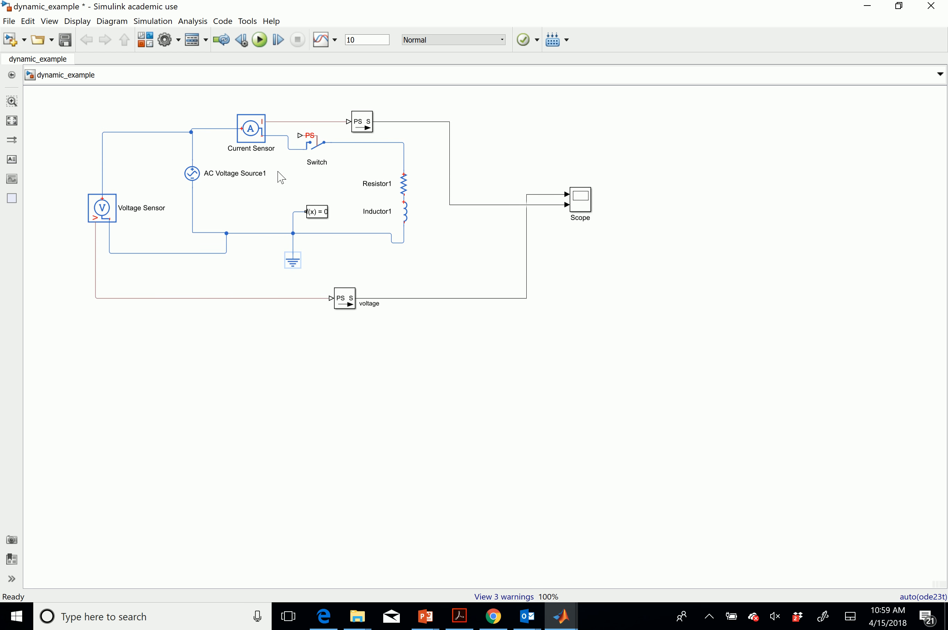
{"action": "scroll", "coordinate": [281, 178], "scroll_direction": "up", "scroll_amount": 4}
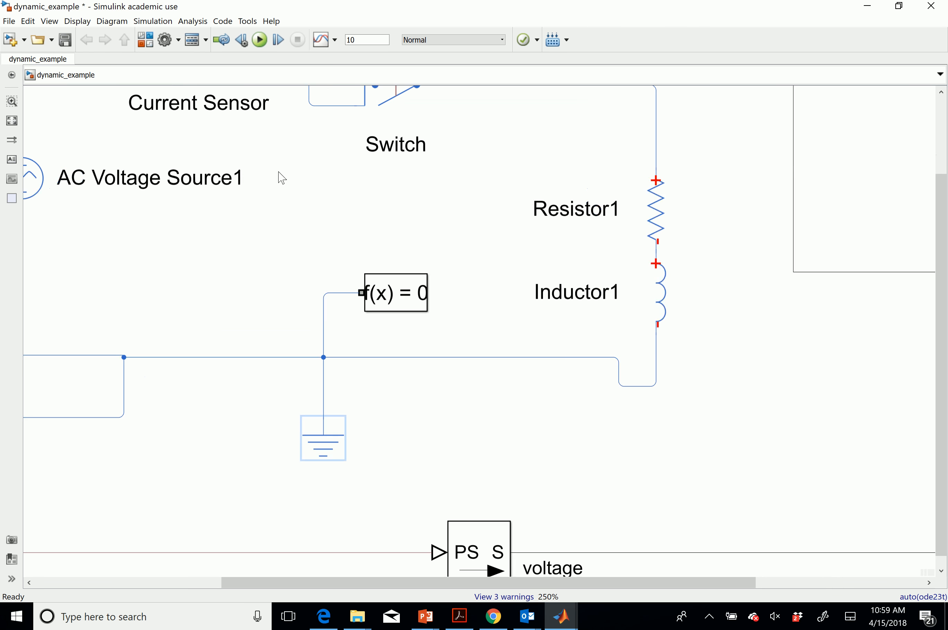
{"action": "scroll", "coordinate": [285, 178], "scroll_direction": "down", "scroll_amount": 6}
{"action": "scroll", "coordinate": [287, 169], "scroll_direction": "up", "scroll_amount": 2}
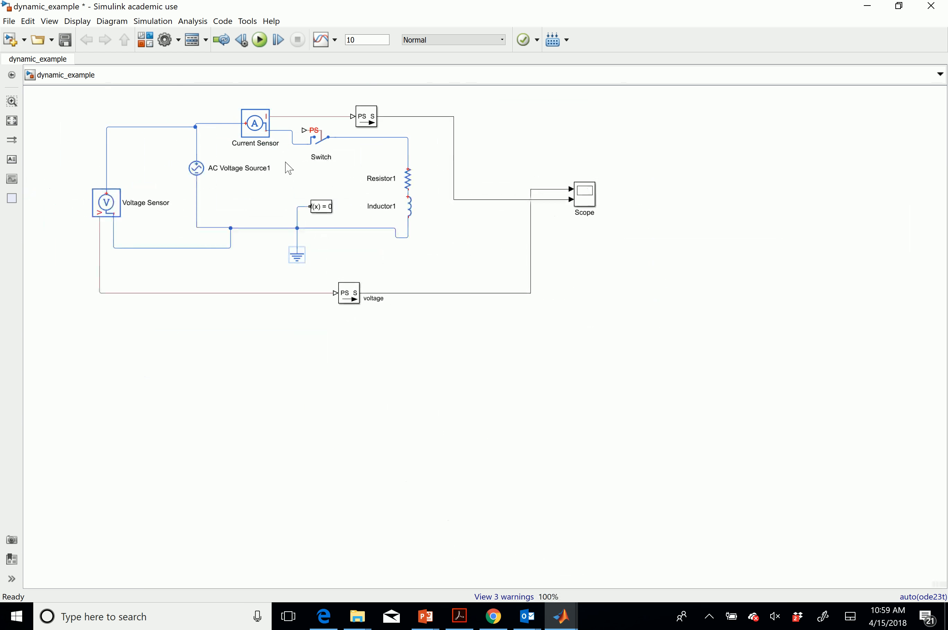
{"action": "key", "text": "Up"}
{"action": "left_click", "coordinate": [281, 157]}
{"action": "left_click_drag", "start_coordinate": [494, 131], "coordinate": [515, 137]}
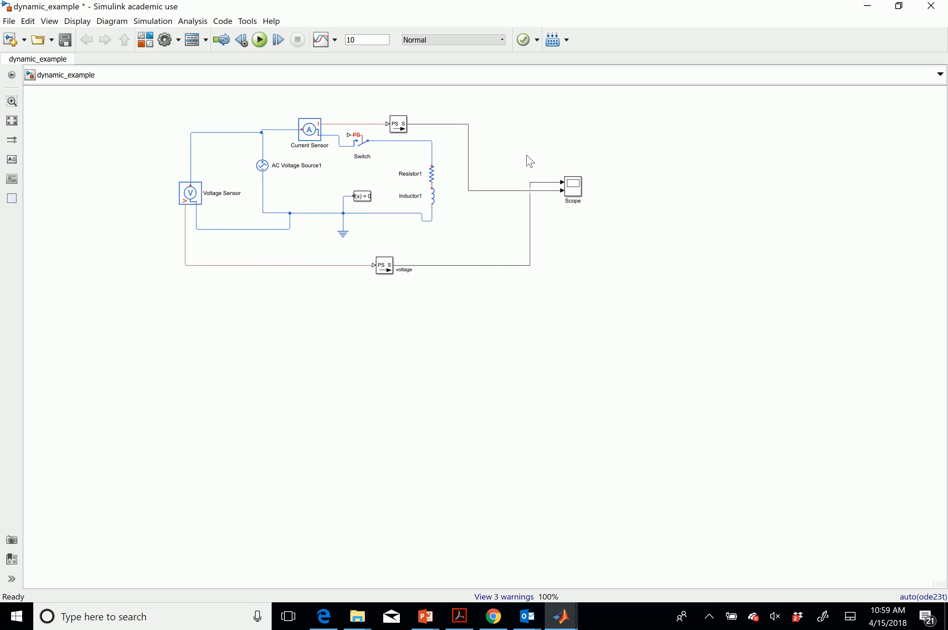
{"action": "scroll", "coordinate": [528, 160], "scroll_direction": "down", "scroll_amount": 3}
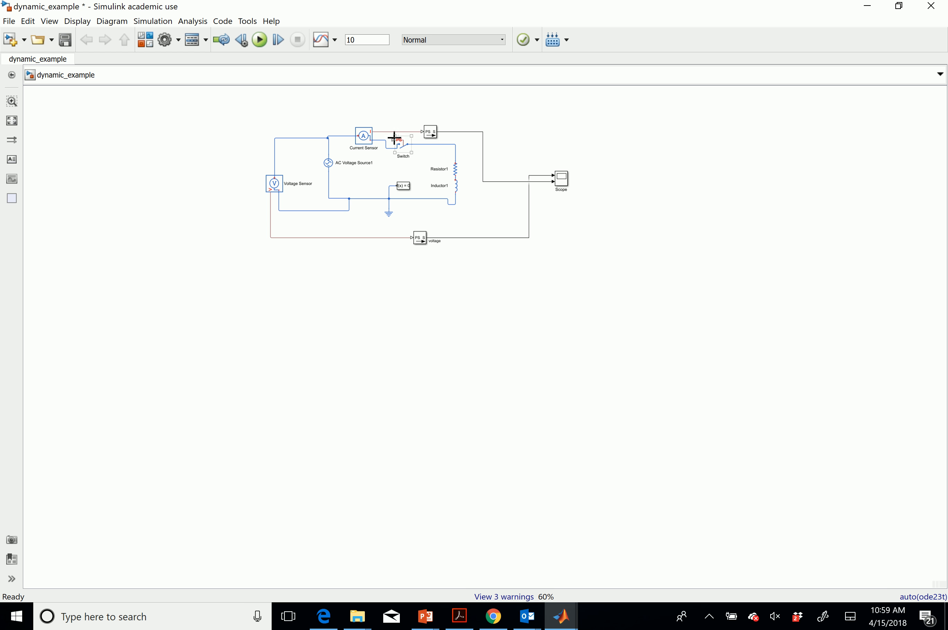
{"action": "left_click", "coordinate": [416, 140]}
{"action": "left_click", "coordinate": [402, 142]}
{"action": "left_click", "coordinate": [306, 122]}
Search the block library for "step" and add the Step block above the circuit.
{"action": "left_click", "coordinate": [151, 47]}
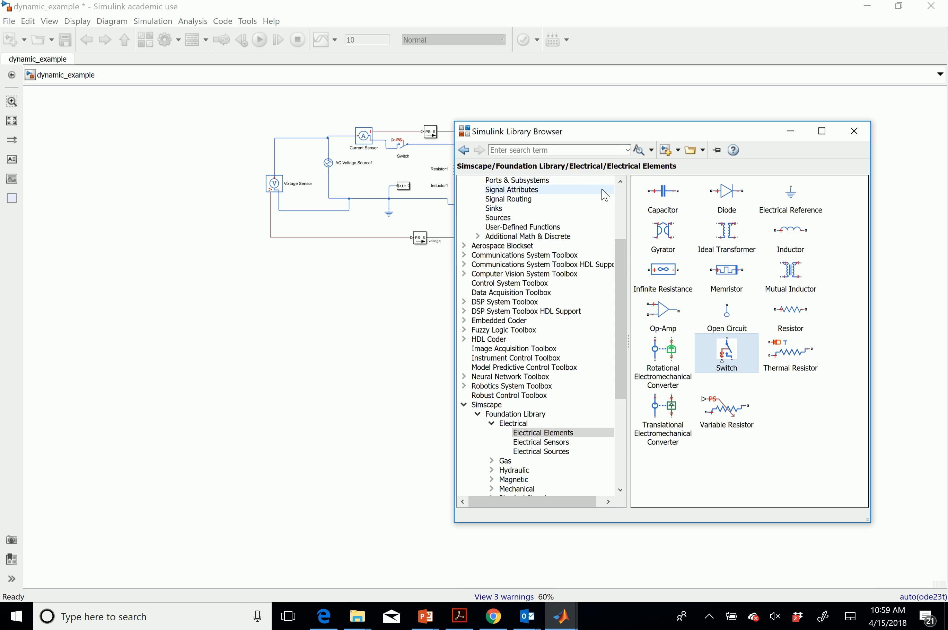
{"action": "type", "text": "step"}
{"action": "key", "text": "Return"}
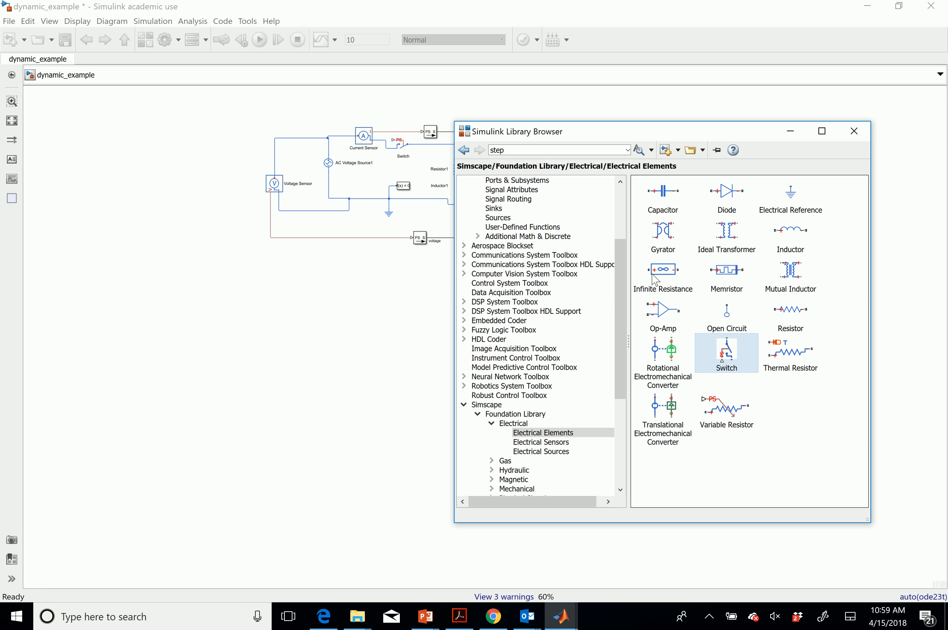
{"action": "left_click", "coordinate": [617, 149]}
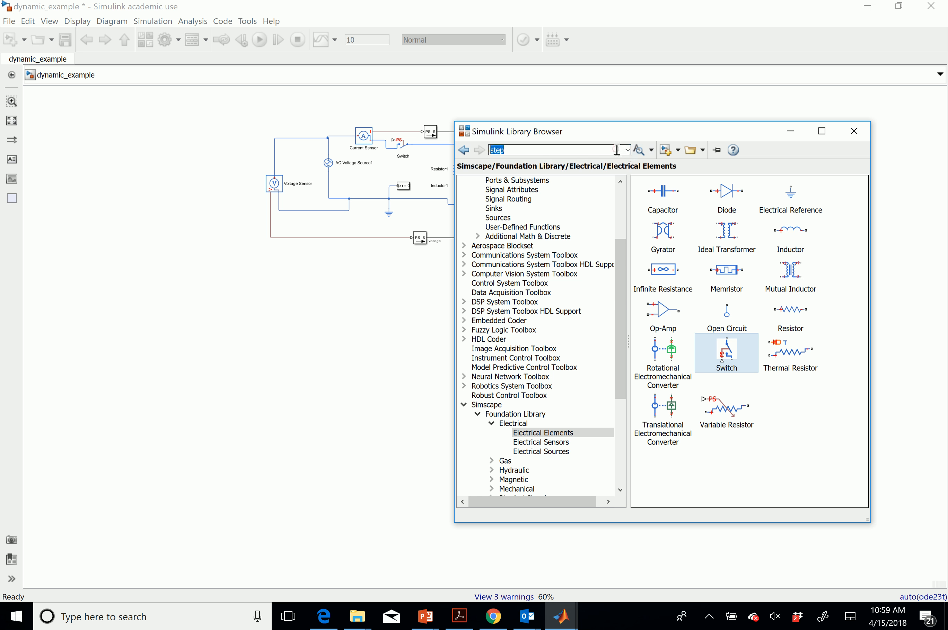
{"action": "key", "text": "Return"}
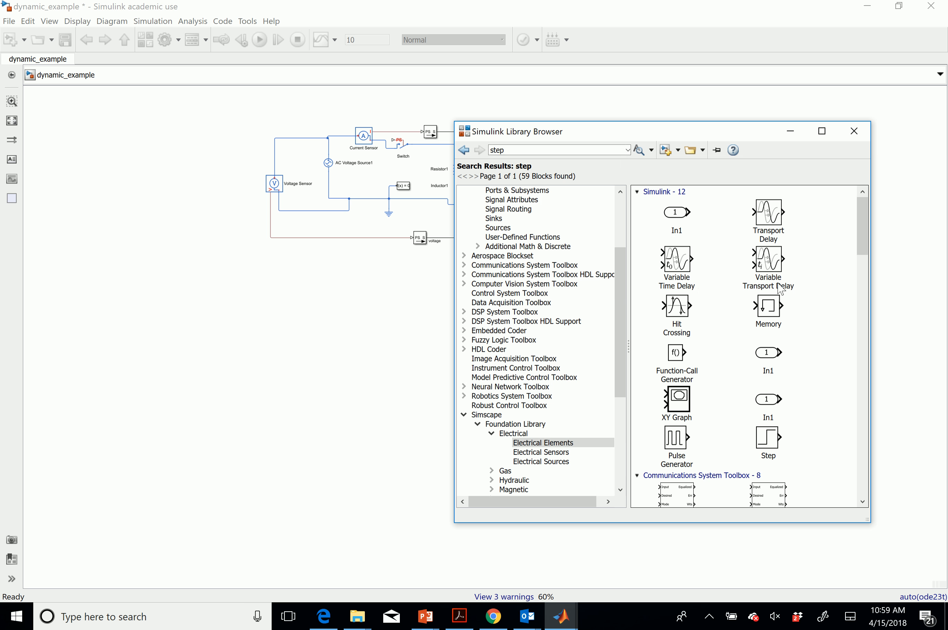
{"action": "left_click", "coordinate": [774, 442]}
{"action": "left_click_drag", "start_coordinate": [775, 441], "coordinate": [331, 107]}
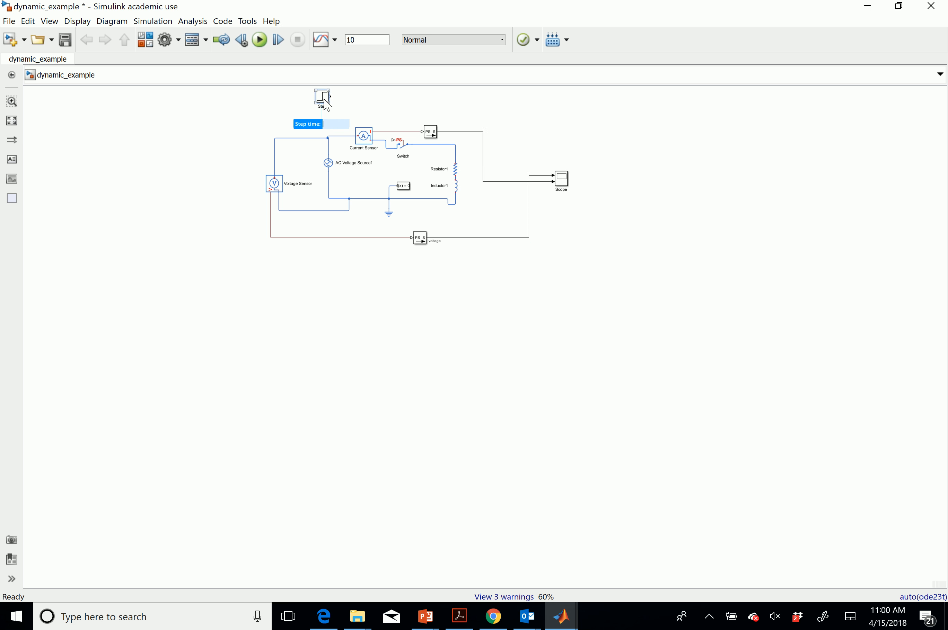
Configure the Step block with a step time of 9, an initial value of 1 and a final value of 0.
{"action": "double_click", "coordinate": [323, 96]}
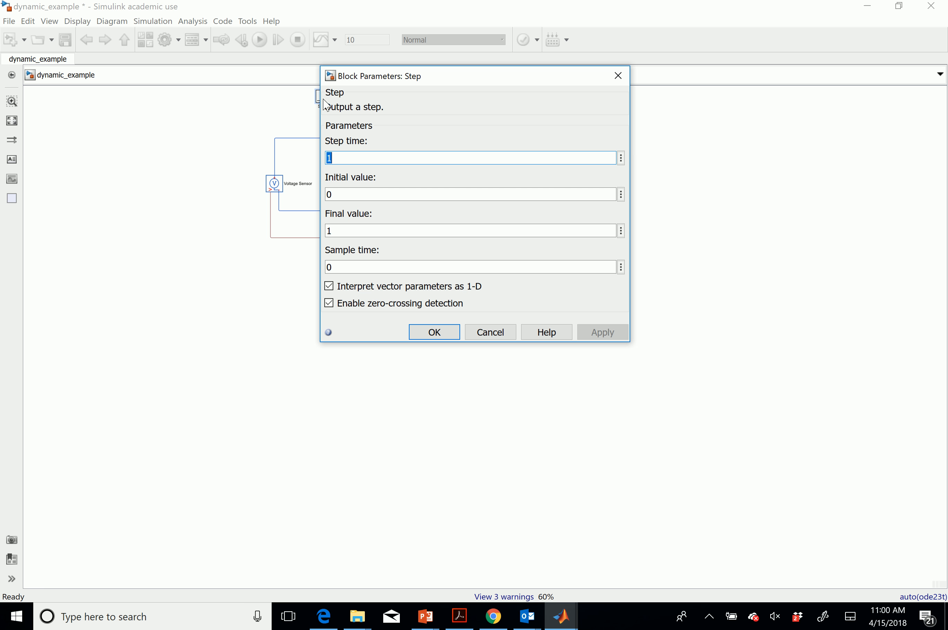
{"action": "type", "text": "9"}
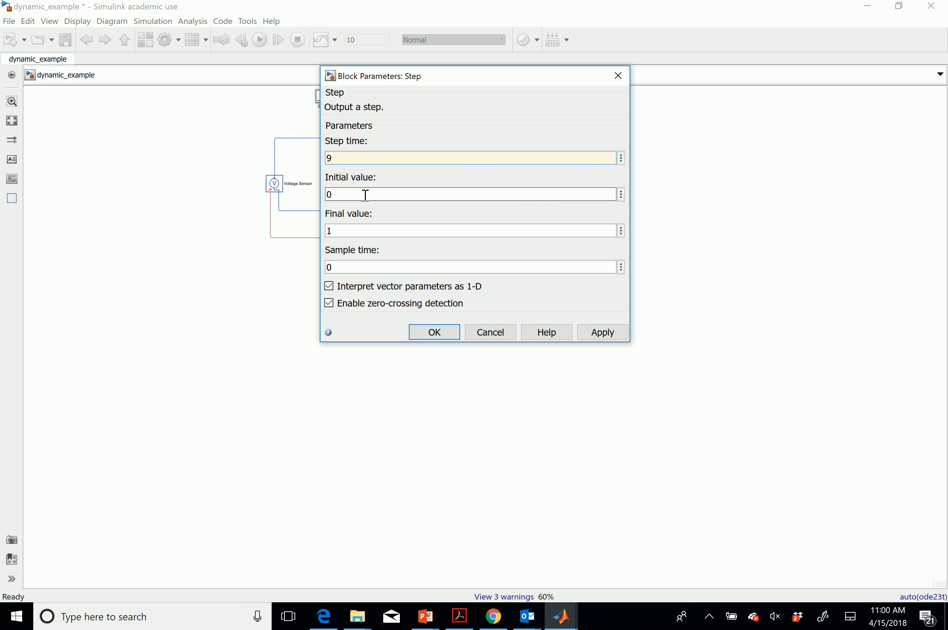
{"action": "type", "text": "1"}
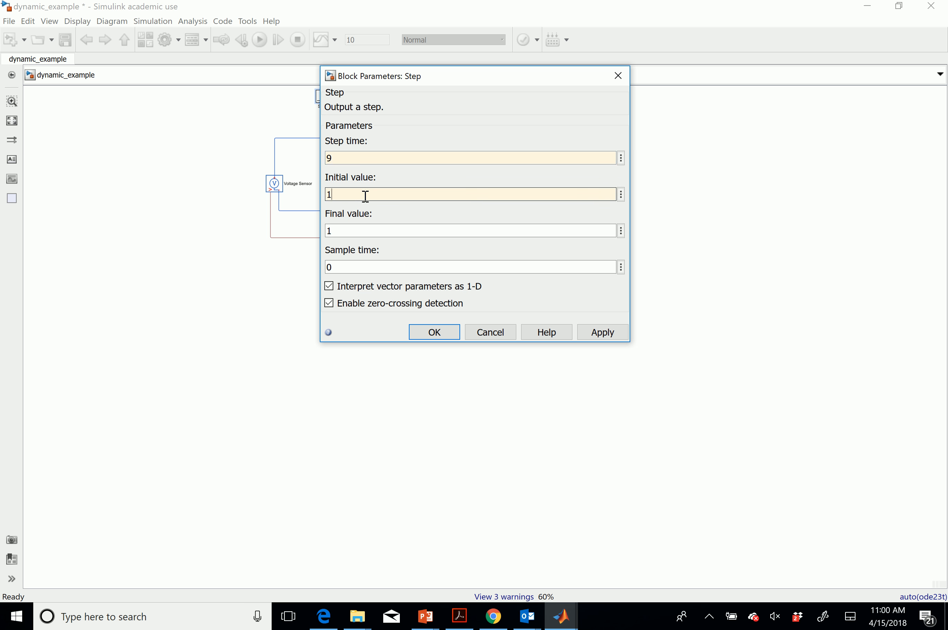
{"action": "left_click", "coordinate": [356, 228]}
{"action": "type", "text": "0"}
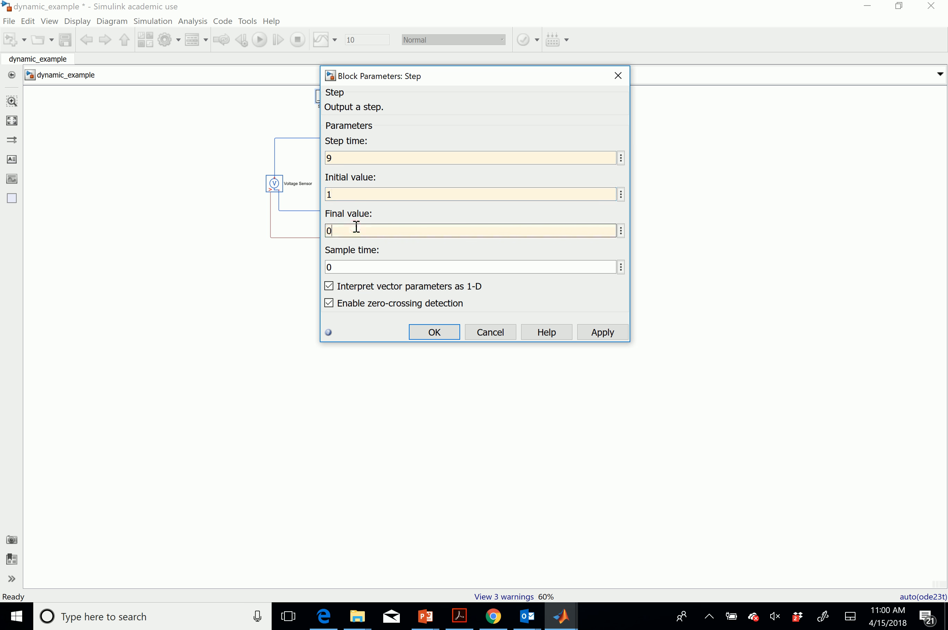
{"action": "left_click", "coordinate": [353, 157]}
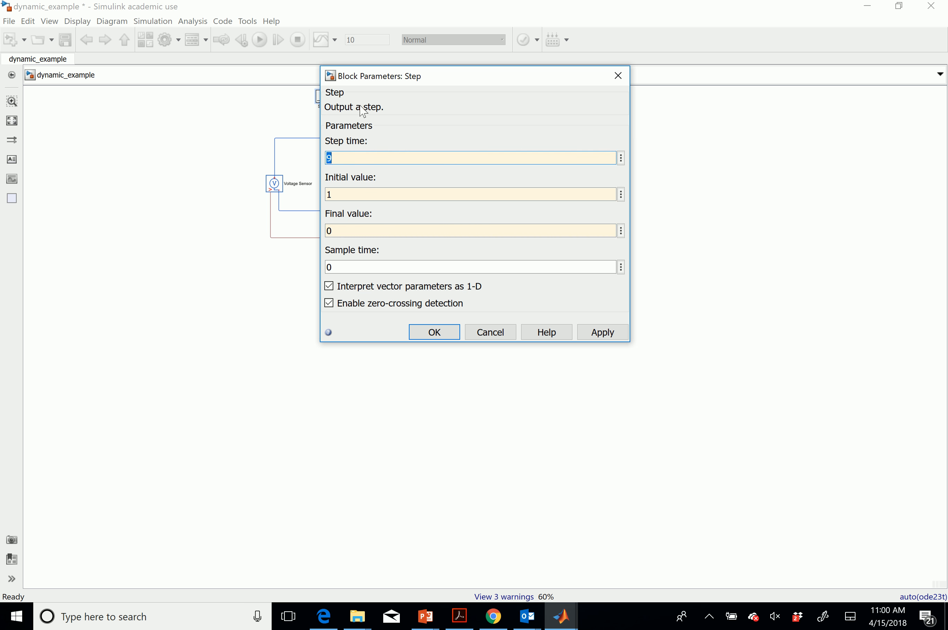
{"action": "left_click", "coordinate": [341, 193]}
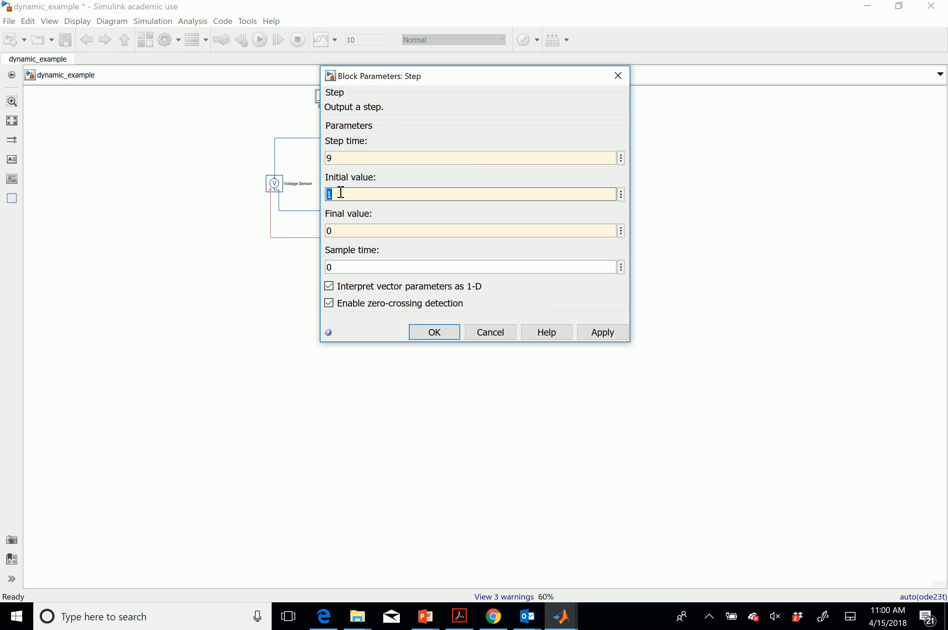
{"action": "left_click", "coordinate": [358, 230]}
{"action": "left_click", "coordinate": [448, 335]}
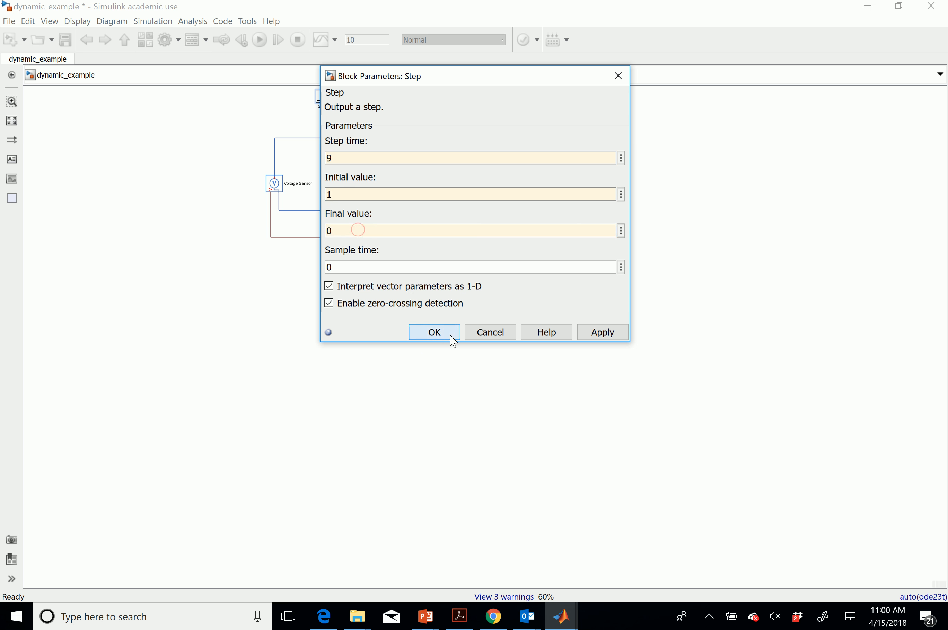
Review the Switch block's description and parameters, in particular its threshold and closing condition.
{"action": "scroll", "coordinate": [419, 182], "scroll_direction": "up", "scroll_amount": 1}
{"action": "scroll", "coordinate": [420, 182], "scroll_direction": "up", "scroll_amount": 2}
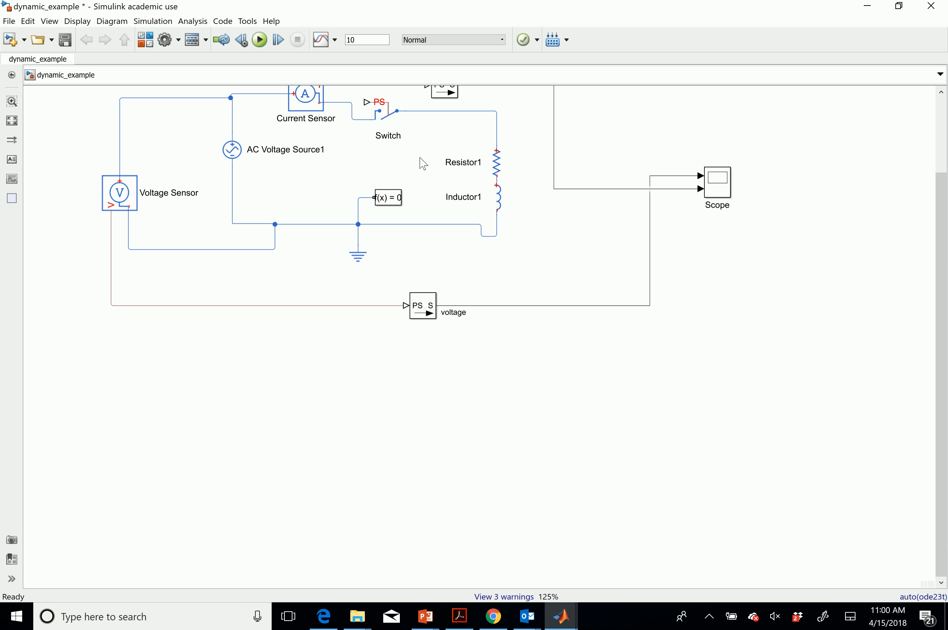
{"action": "left_click_drag", "start_coordinate": [643, 110], "coordinate": [642, 153]}
{"action": "left_click_drag", "start_coordinate": [940, 216], "coordinate": [945, 122]}
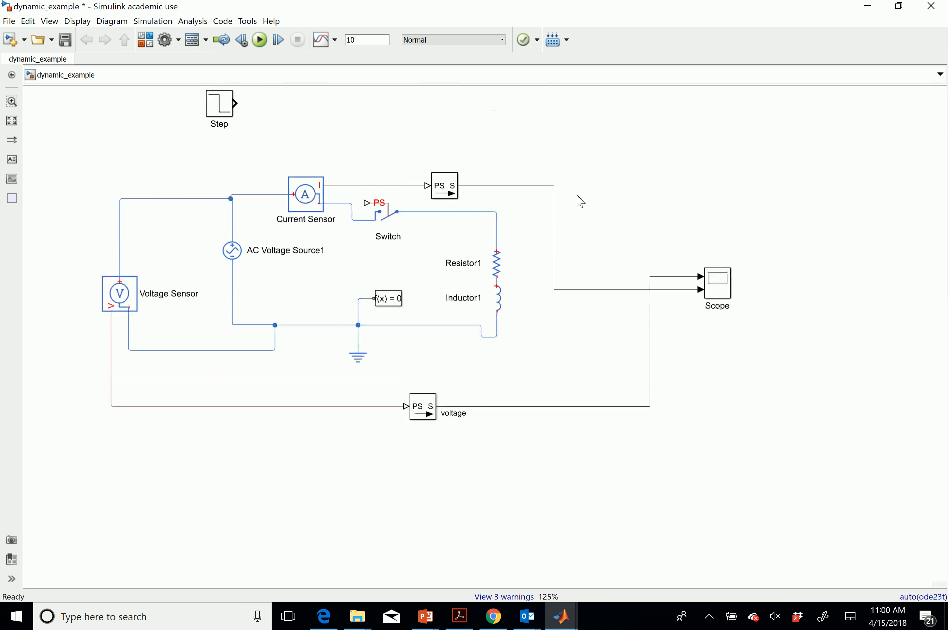
{"action": "left_click", "coordinate": [393, 215]}
{"action": "left_click", "coordinate": [364, 220]}
{"action": "left_click", "coordinate": [381, 206]}
{"action": "left_click", "coordinate": [389, 217]}
{"action": "double_click", "coordinate": [389, 216]}
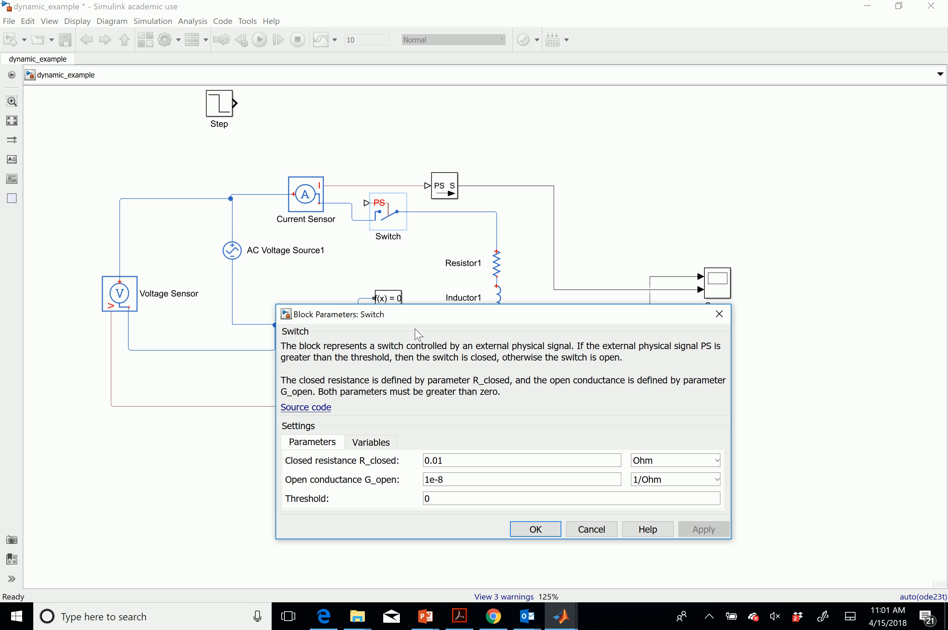
{"action": "left_click", "coordinate": [460, 500]}
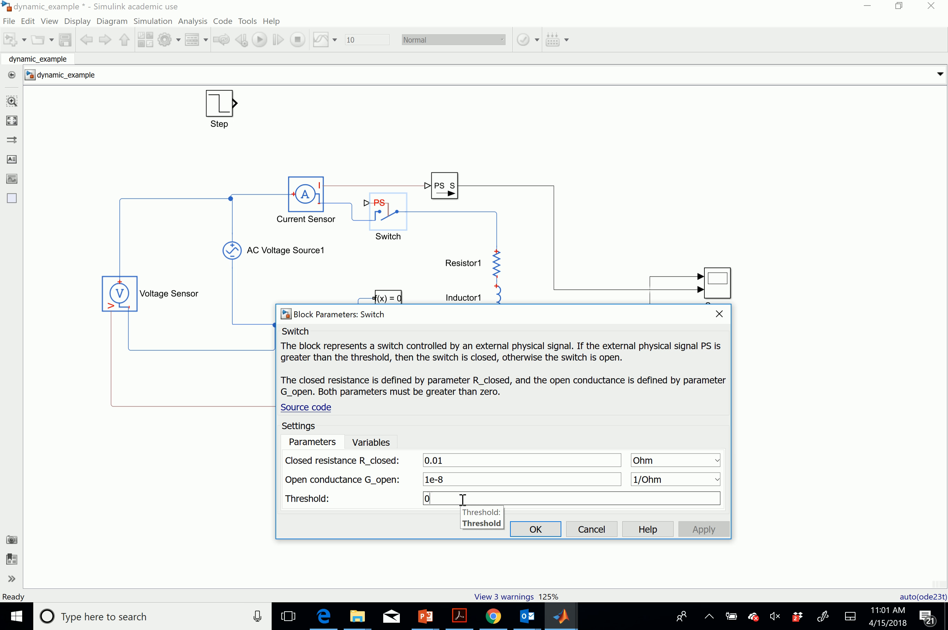
{"action": "left_click", "coordinate": [535, 529]}
Check the Step block's step time, initial value and final value against the Switch's closing condition.
{"action": "left_click", "coordinate": [218, 111]}
{"action": "double_click", "coordinate": [218, 111]}
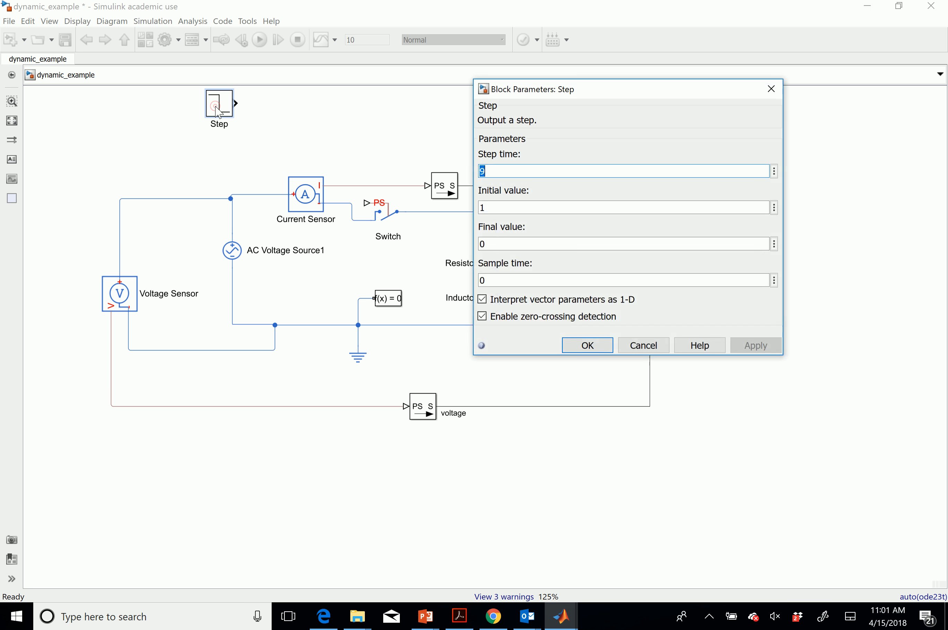
{"action": "double_click", "coordinate": [501, 207]}
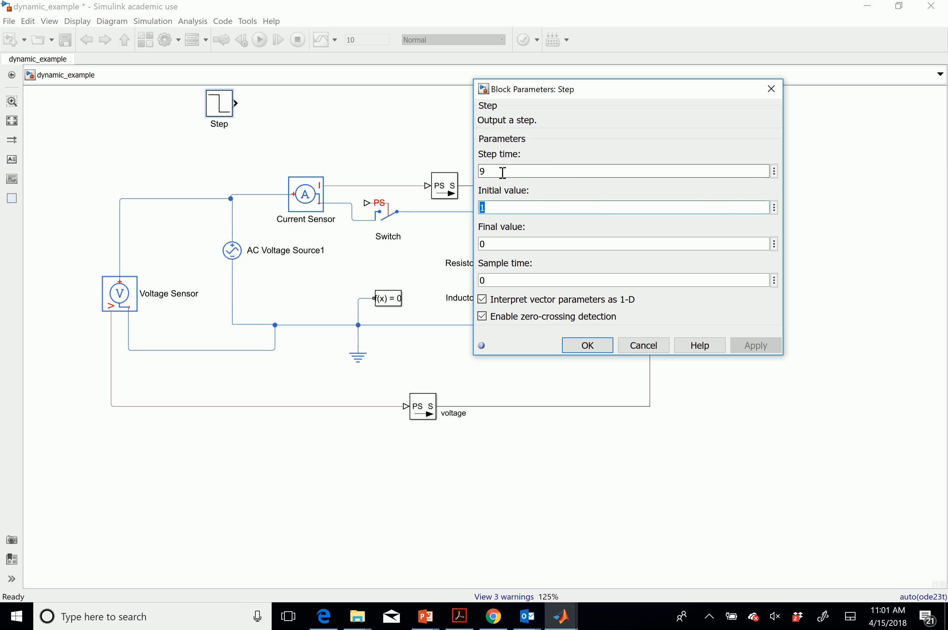
{"action": "double_click", "coordinate": [513, 244]}
{"action": "left_click", "coordinate": [586, 346]}
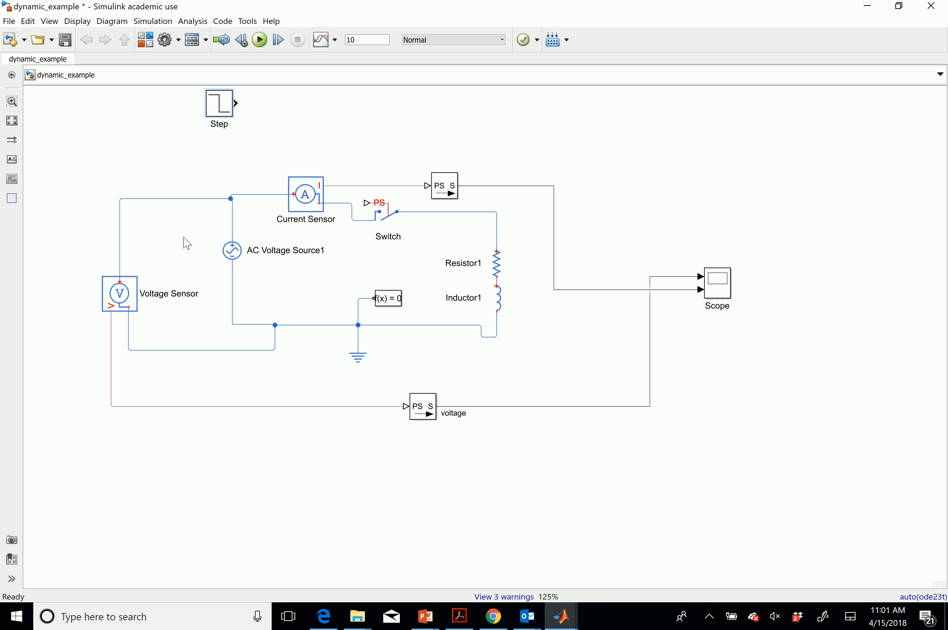
{"action": "left_click", "coordinate": [724, 284]}
{"action": "left_click", "coordinate": [223, 105]}
{"action": "left_click", "coordinate": [370, 207]}
{"action": "left_click", "coordinate": [448, 190]}
{"action": "left_click", "coordinate": [432, 418]}
{"action": "right_click", "coordinate": [563, 617]}
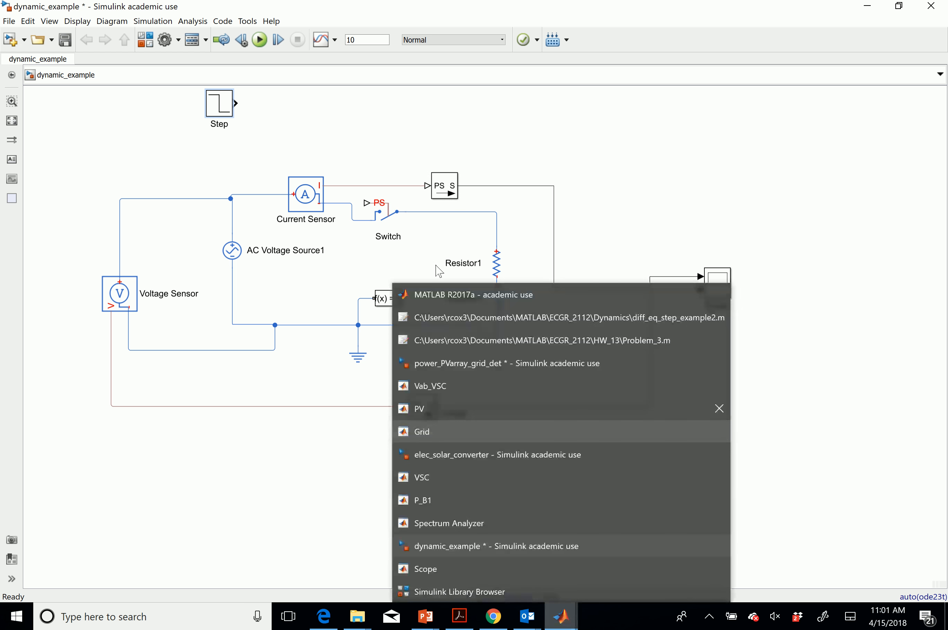
{"action": "left_click", "coordinate": [433, 195]}
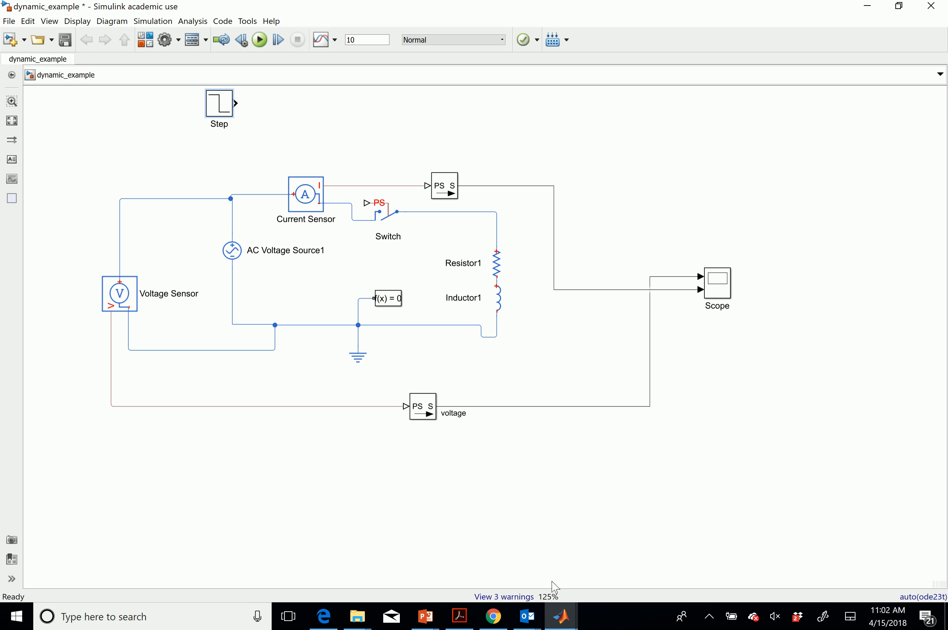
Add a Simulink-PS Converter from the Simscape Utilities library between the Step block and the Switch.
{"action": "left_click", "coordinate": [152, 41]}
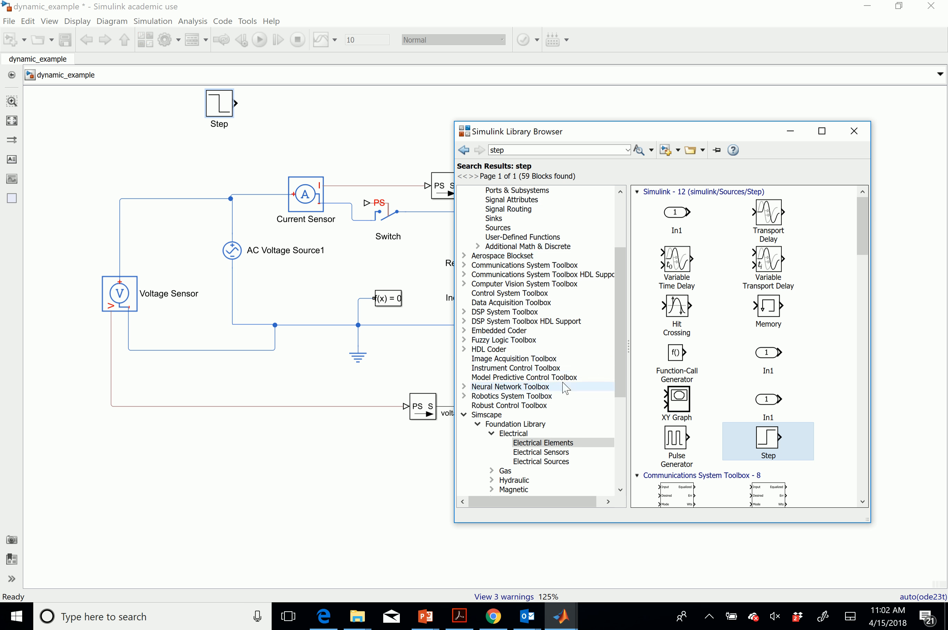
{"action": "left_click", "coordinate": [492, 416]}
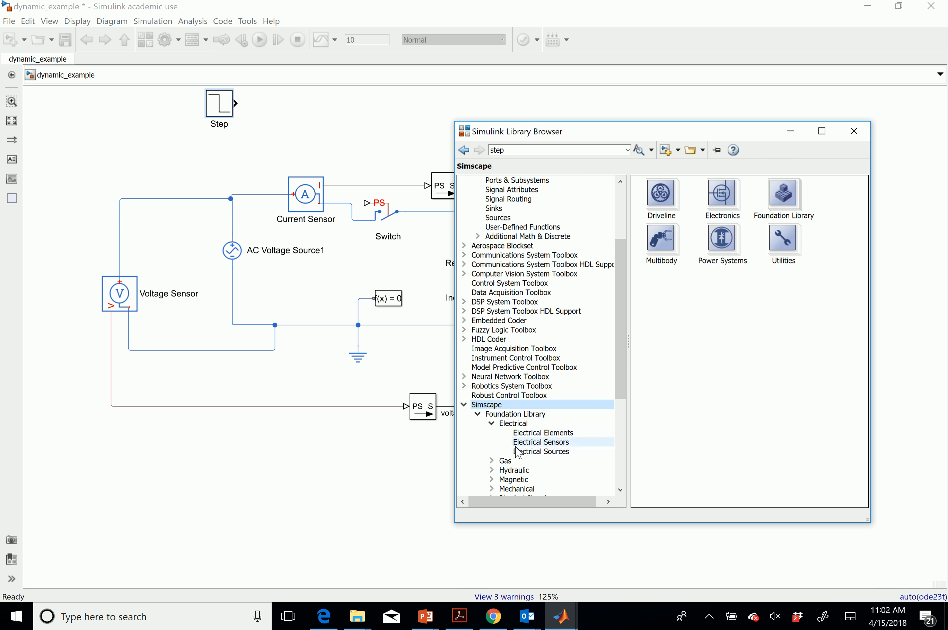
{"action": "left_click", "coordinate": [492, 424]}
{"action": "left_click", "coordinate": [478, 414]}
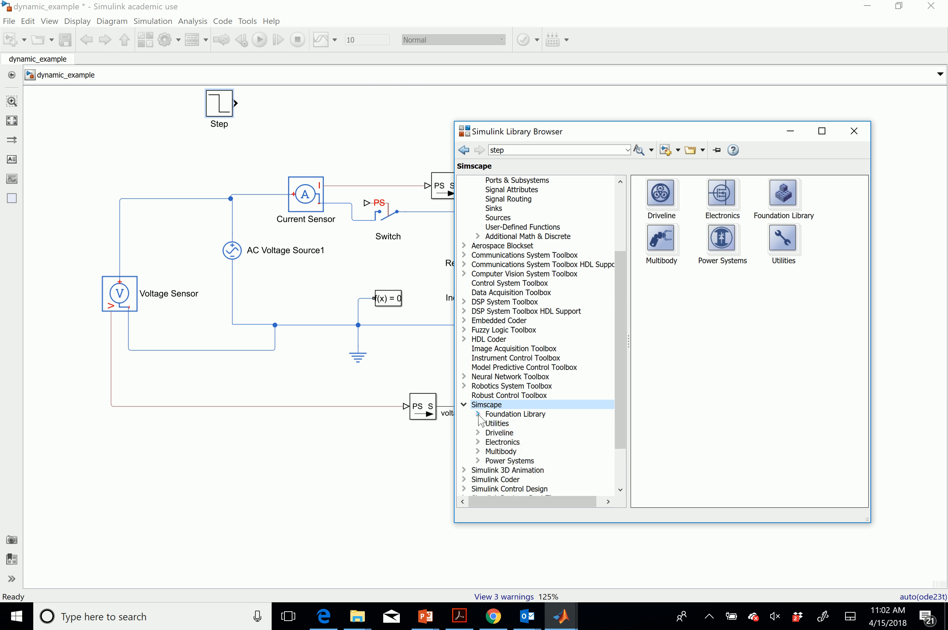
{"action": "left_click", "coordinate": [496, 423]}
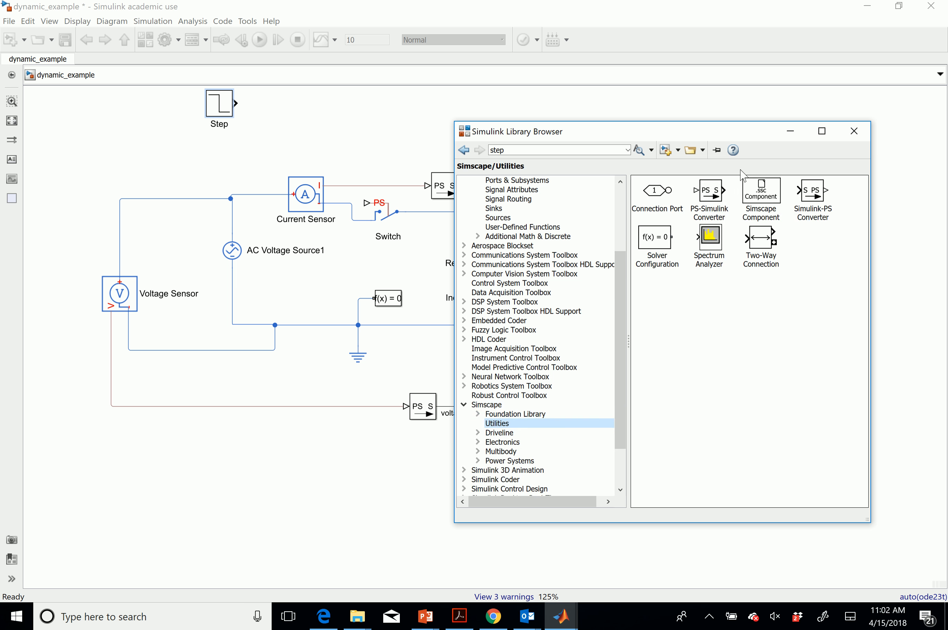
{"action": "mouse_move", "coordinate": [811, 202]}
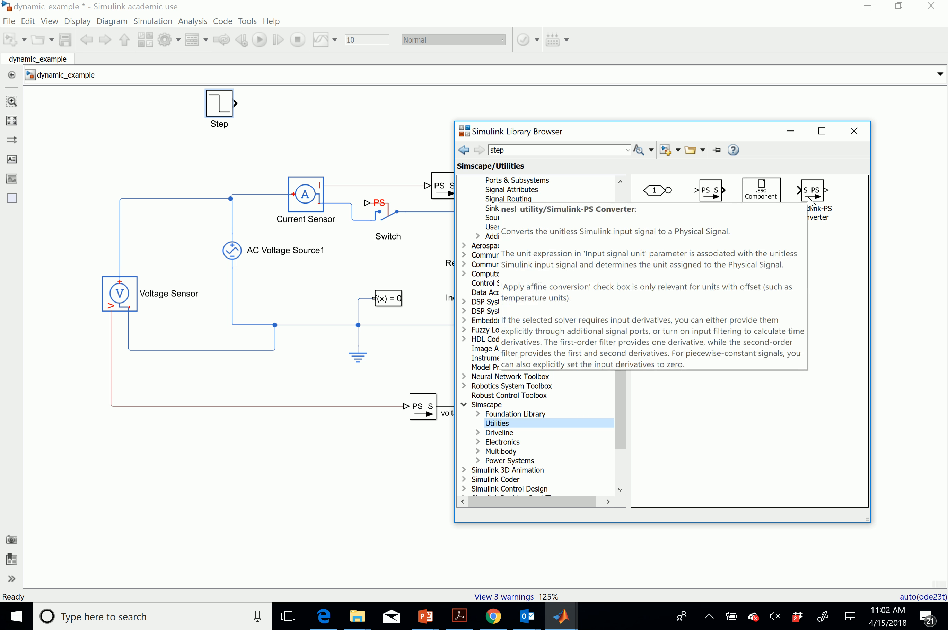
{"action": "left_click_drag", "start_coordinate": [810, 202], "coordinate": [322, 135]}
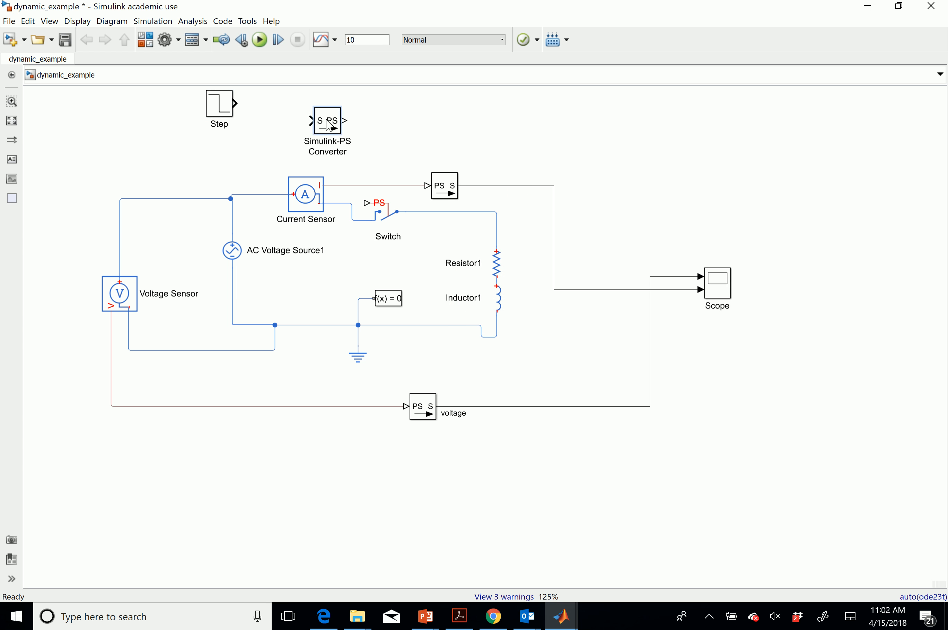
Wire the Step output to the Simulink-PS Converter input, and the converter output to the Switch's PS control port.
{"action": "left_click", "coordinate": [443, 192]}
{"action": "left_click_drag", "start_coordinate": [311, 120], "coordinate": [239, 103]}
{"action": "left_click", "coordinate": [334, 144]}
{"action": "left_click_drag", "start_coordinate": [345, 122], "coordinate": [366, 201]}
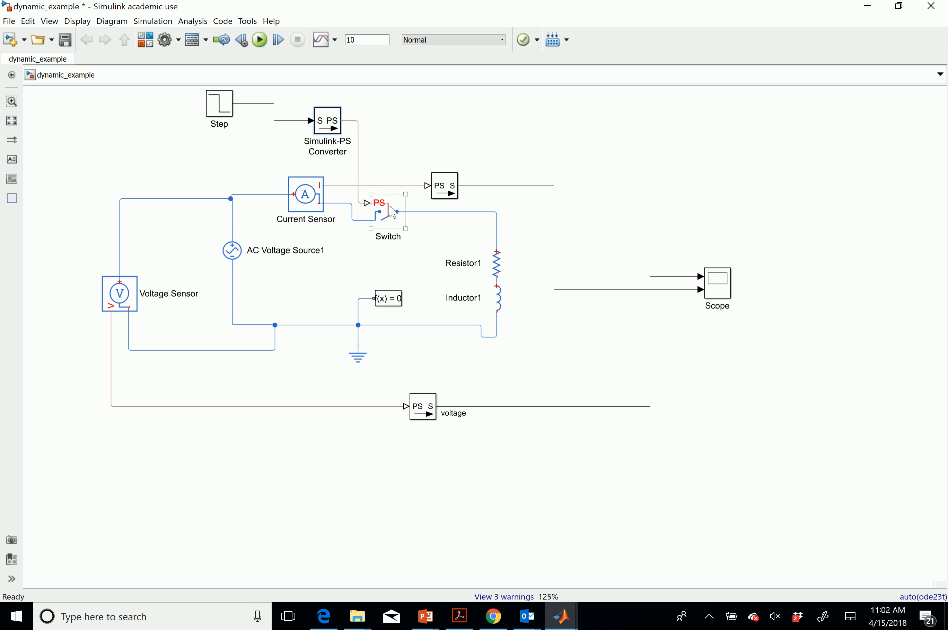
Move Resistor1 and Inductor1 closer to the Switch and straighten the inductor's return wire along the ground line.
{"action": "left_click", "coordinate": [498, 299]}
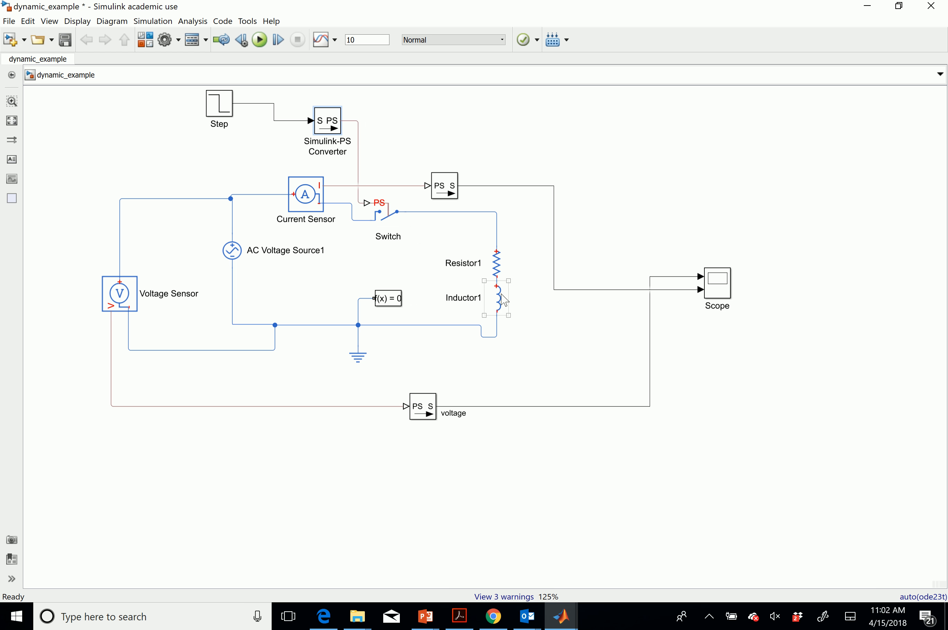
{"action": "left_click_drag", "start_coordinate": [476, 220], "coordinate": [435, 294]}
{"action": "left_click", "coordinate": [489, 337]}
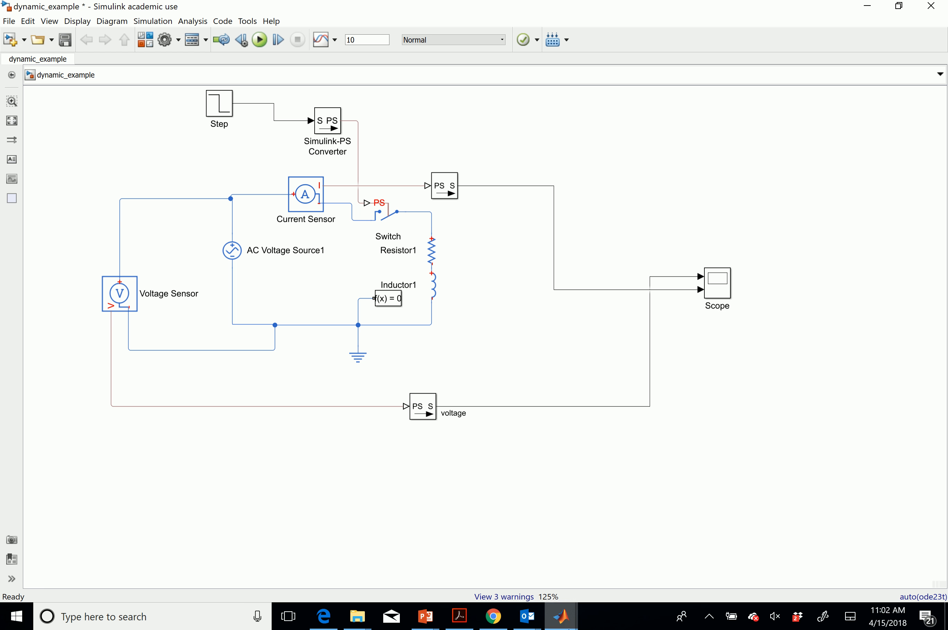
Add a second Voltage Sensor from the Simscape Electrical Sensors library and connect it in parallel across Resistor1 and Inductor1.
{"action": "left_click", "coordinate": [145, 41]}
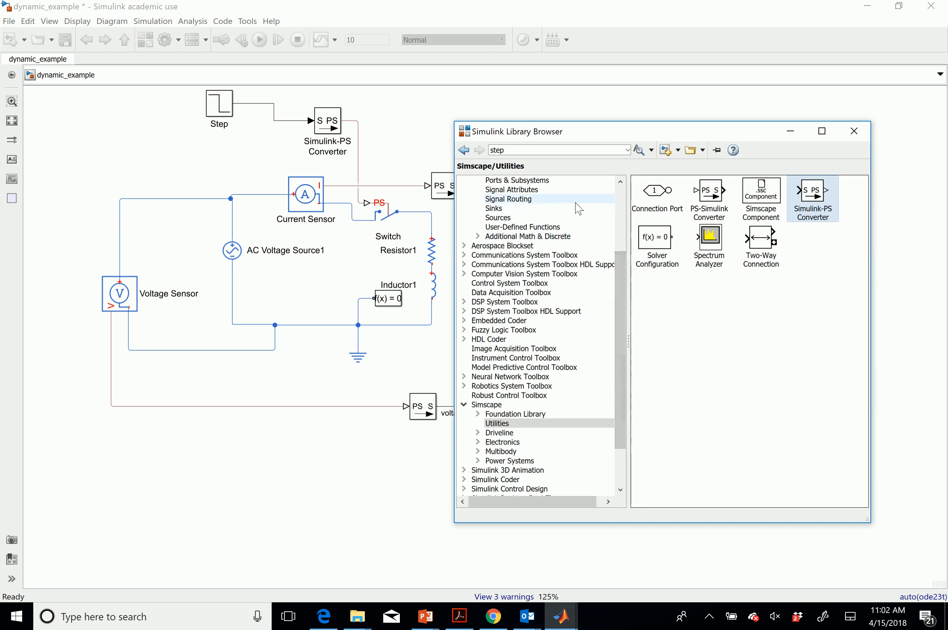
{"action": "left_click", "coordinate": [552, 414]}
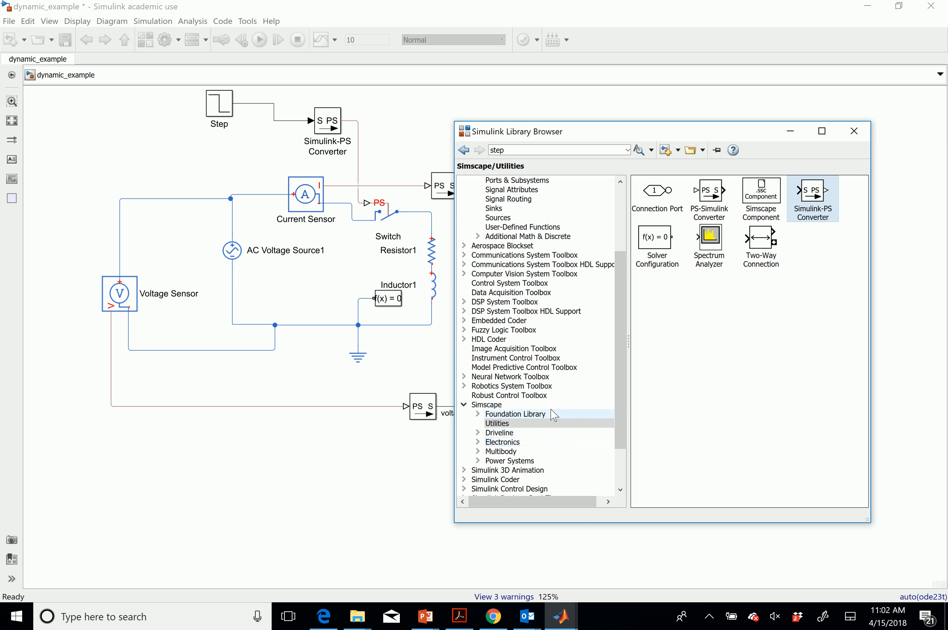
{"action": "double_click", "coordinate": [667, 200]}
{"action": "double_click", "coordinate": [666, 199]}
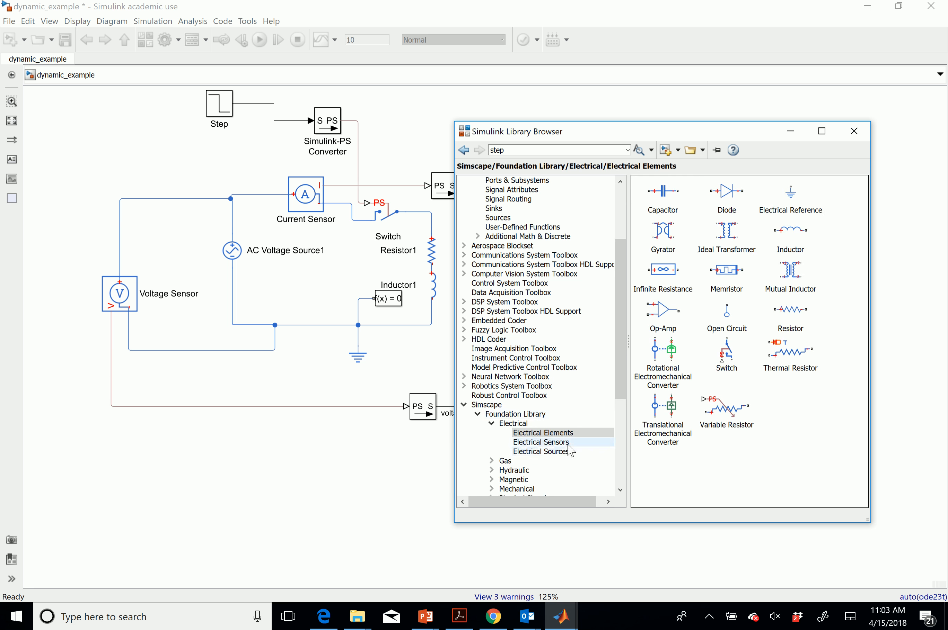
{"action": "left_click", "coordinate": [528, 424]}
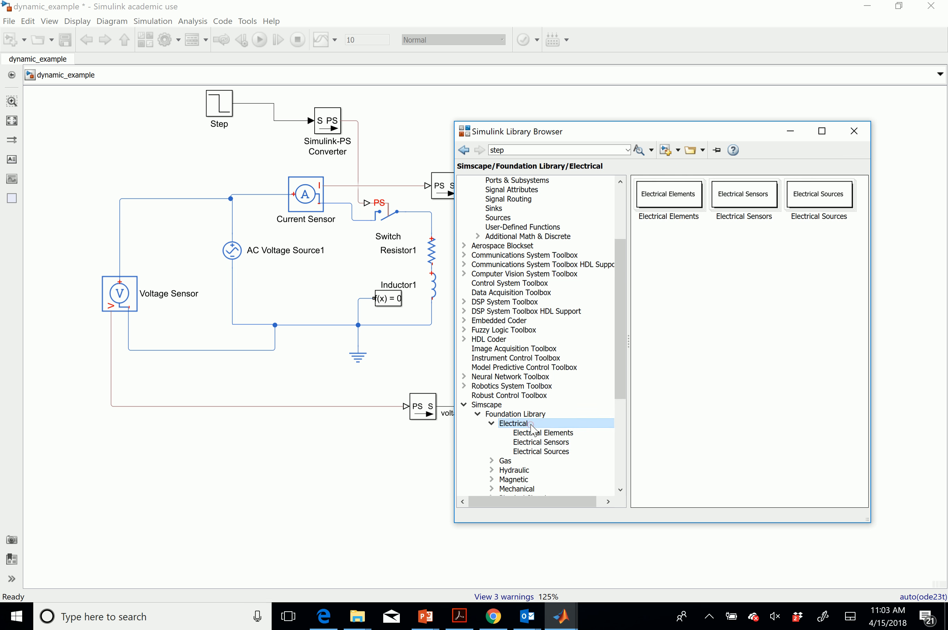
{"action": "double_click", "coordinate": [748, 204]}
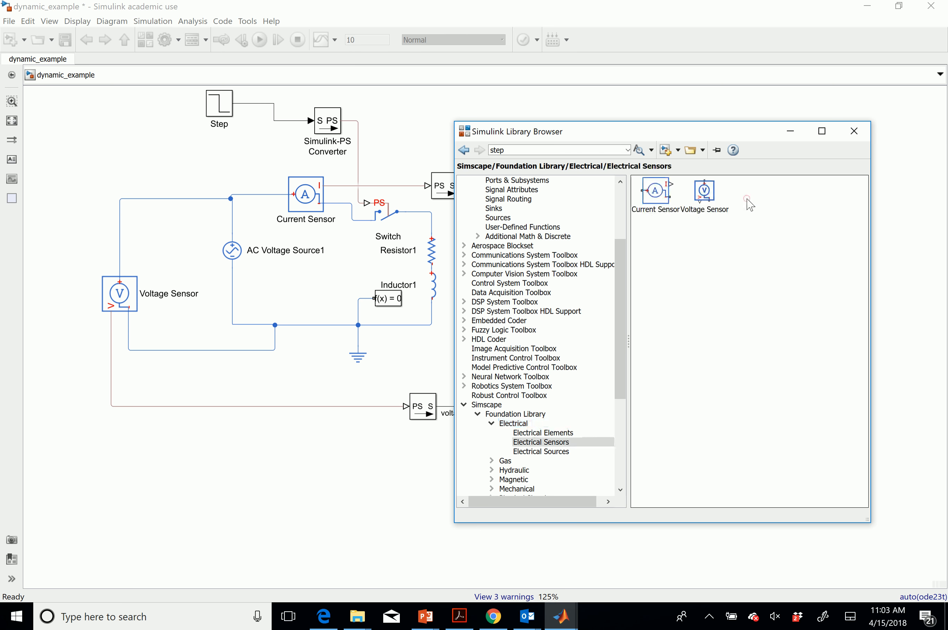
{"action": "mouse_move", "coordinate": [705, 197]}
{"action": "left_mouse_down"}
{"action": "mouse_move", "coordinate": [586, 304]}
{"action": "mouse_move", "coordinate": [435, 358]}
{"action": "mouse_move", "coordinate": [476, 346]}
{"action": "mouse_move", "coordinate": [504, 273]}
{"action": "mouse_move", "coordinate": [431, 214]}
{"action": "left_mouse_up"}
{"action": "mouse_move", "coordinate": [501, 285]}
{"action": "left_mouse_down"}
{"action": "mouse_move", "coordinate": [502, 319]}
{"action": "mouse_move", "coordinate": [498, 285]}
{"action": "mouse_move", "coordinate": [454, 322]}
{"action": "mouse_move", "coordinate": [430, 326]}
{"action": "left_mouse_up"}
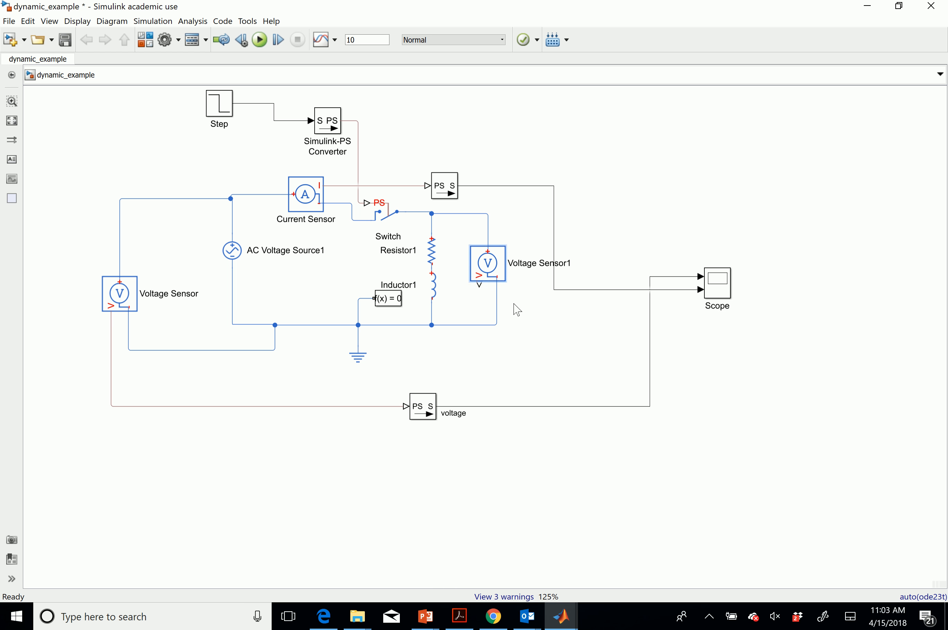
Set the Scope block's number of input ports to 3.
{"action": "left_click", "coordinate": [726, 298]}
{"action": "right_click", "coordinate": [727, 299]}
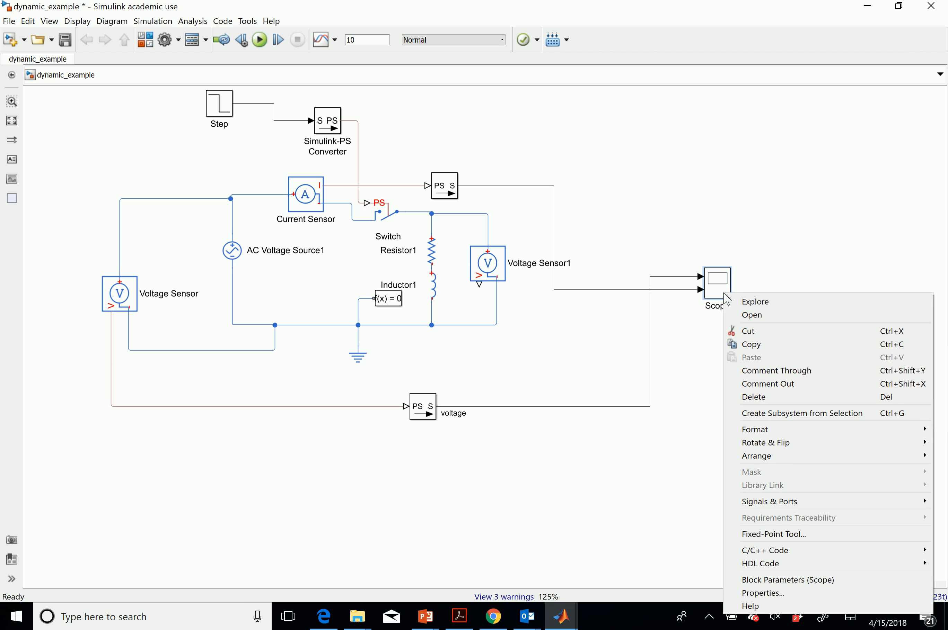
{"action": "mouse_move", "coordinate": [790, 504]}
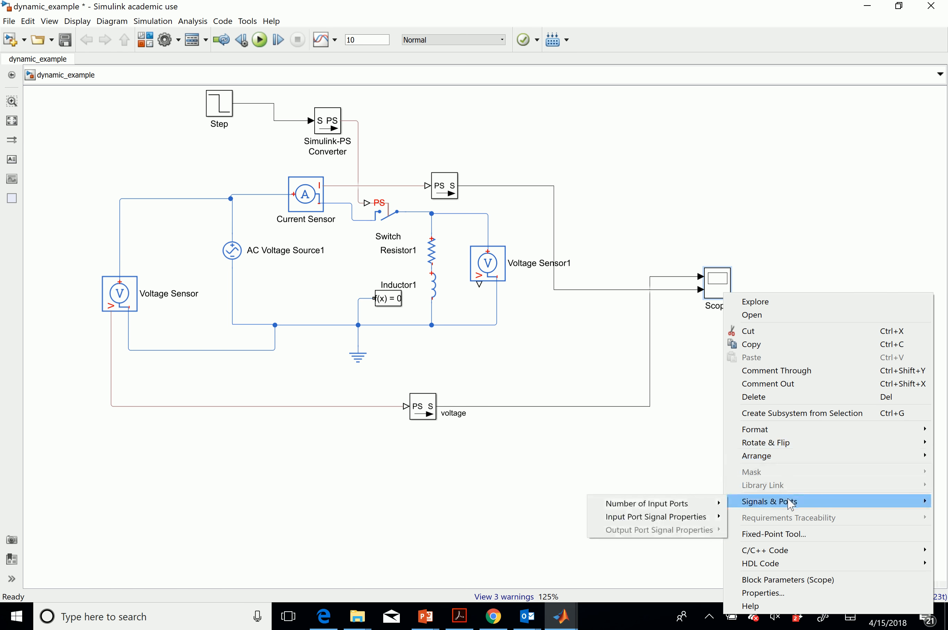
{"action": "mouse_move", "coordinate": [718, 506]}
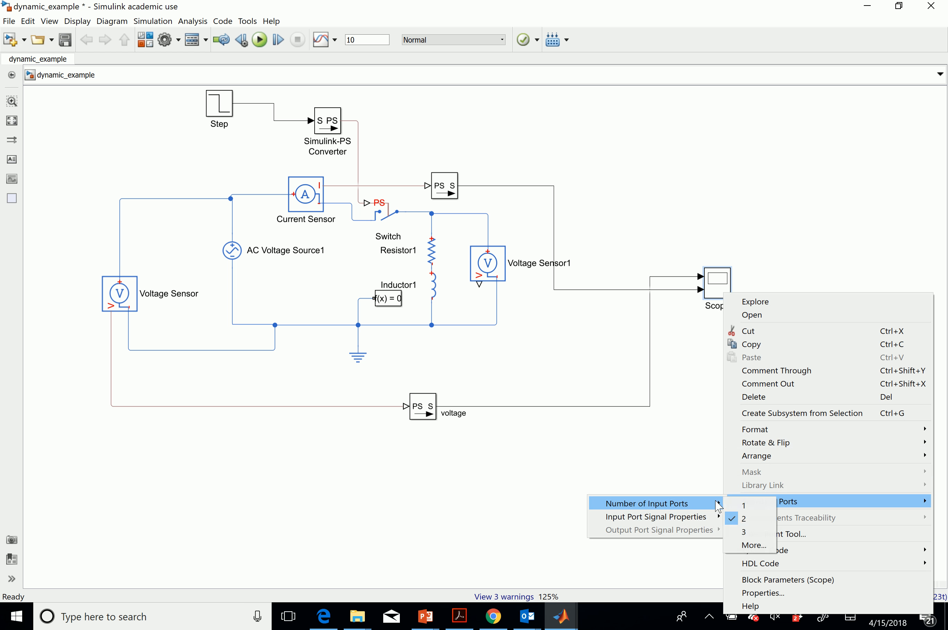
{"action": "left_click", "coordinate": [744, 532]}
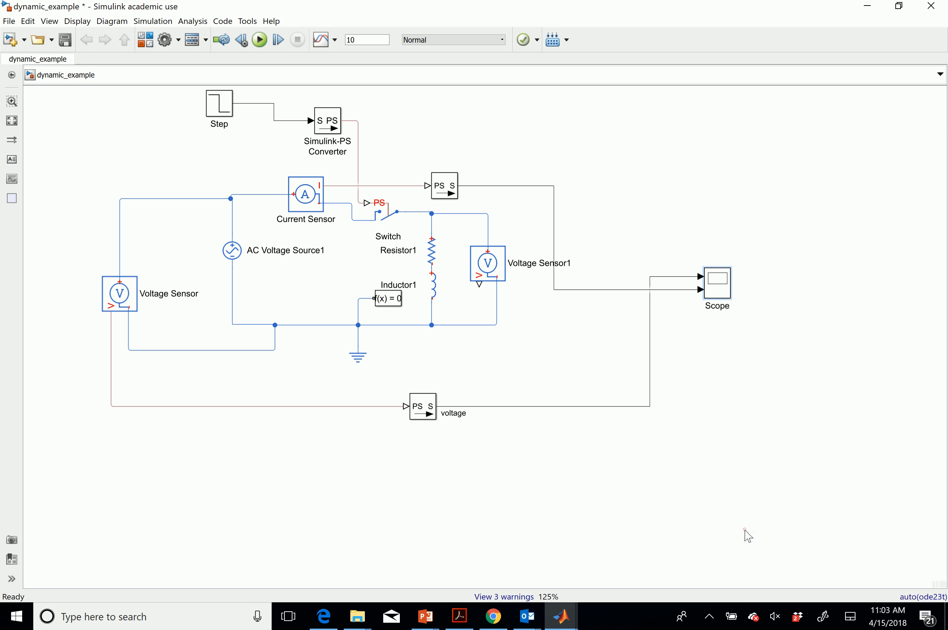
Add a PS-Simulink Converter from the Simscape Utilities library and wire it between Voltage Sensor1's output and the Scope's third input.
{"action": "left_click", "coordinate": [720, 301]}
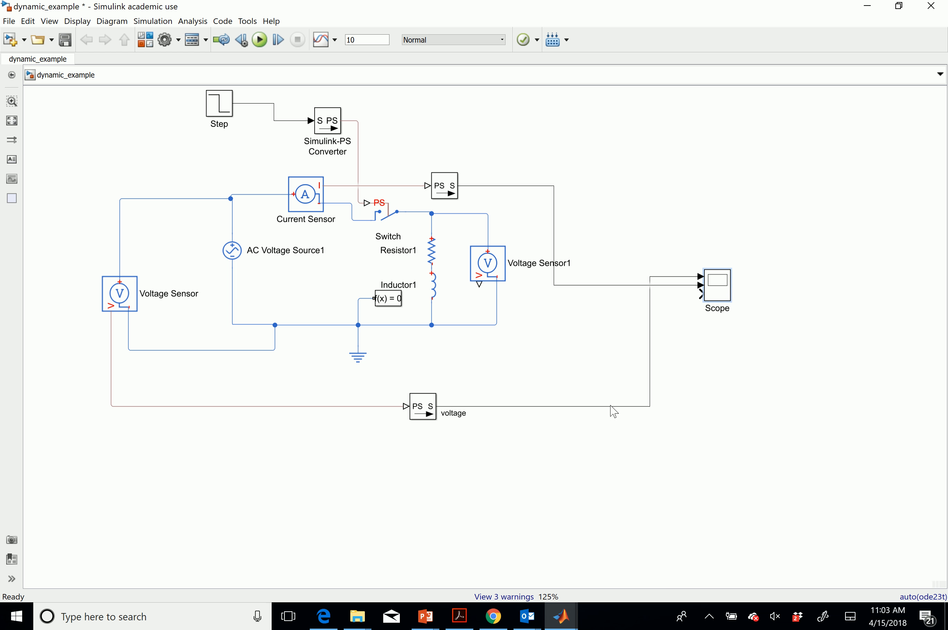
{"action": "left_click", "coordinate": [496, 280]}
{"action": "left_click", "coordinate": [235, 111]}
{"action": "left_click", "coordinate": [145, 40]}
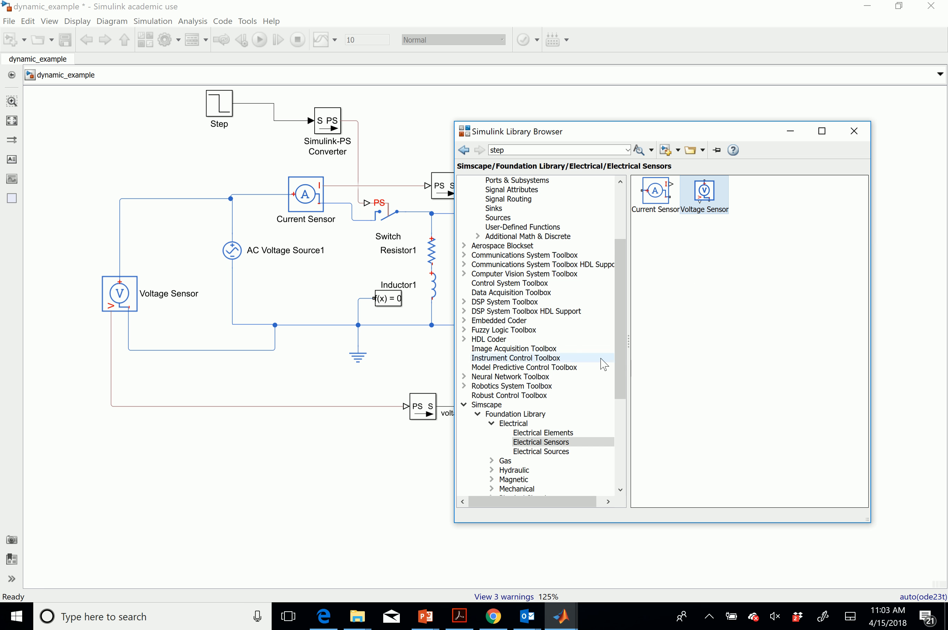
{"action": "left_click", "coordinate": [482, 415]}
{"action": "left_click", "coordinate": [478, 415]}
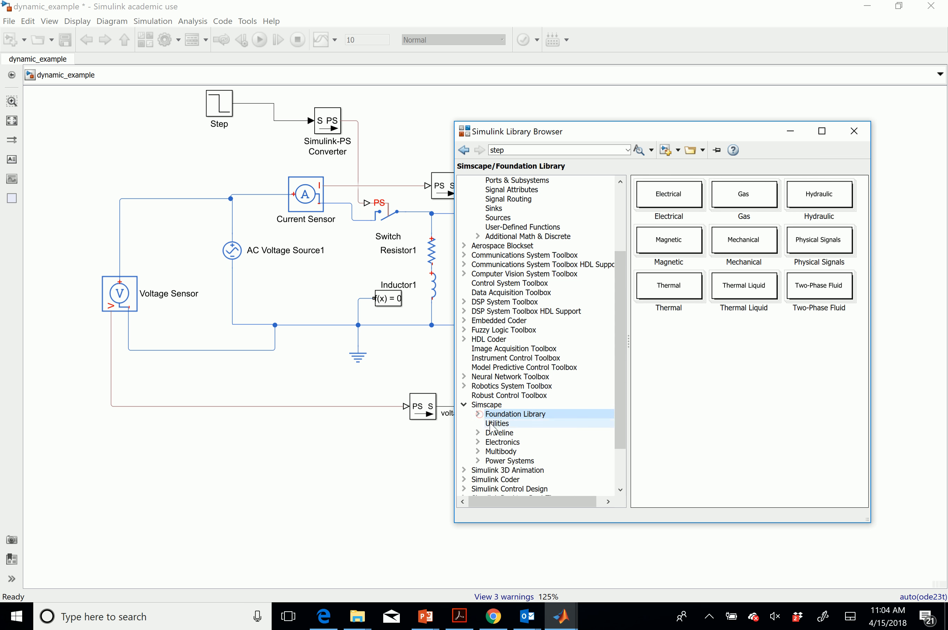
{"action": "left_click", "coordinate": [499, 424]}
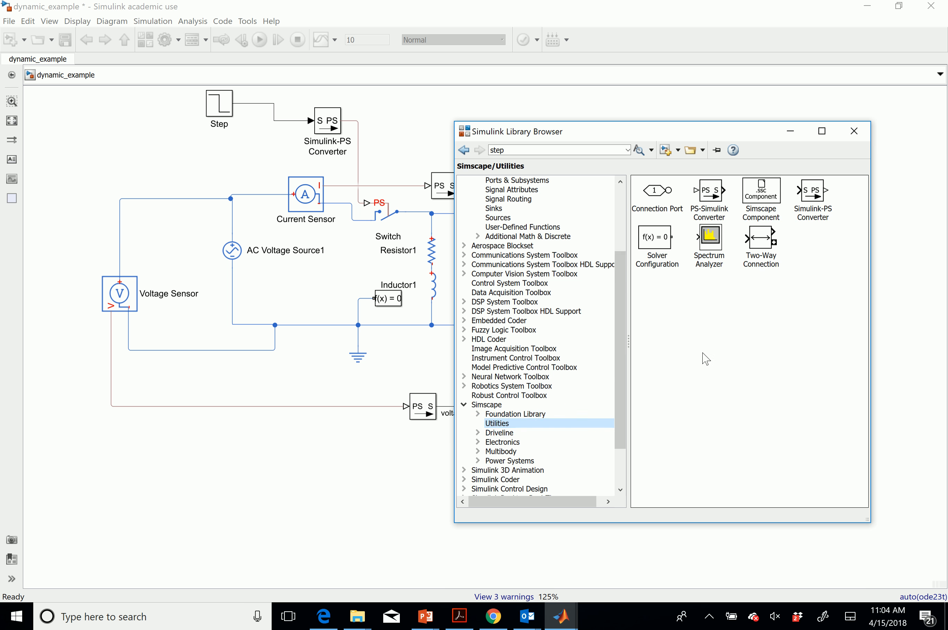
{"action": "mouse_move", "coordinate": [713, 200]}
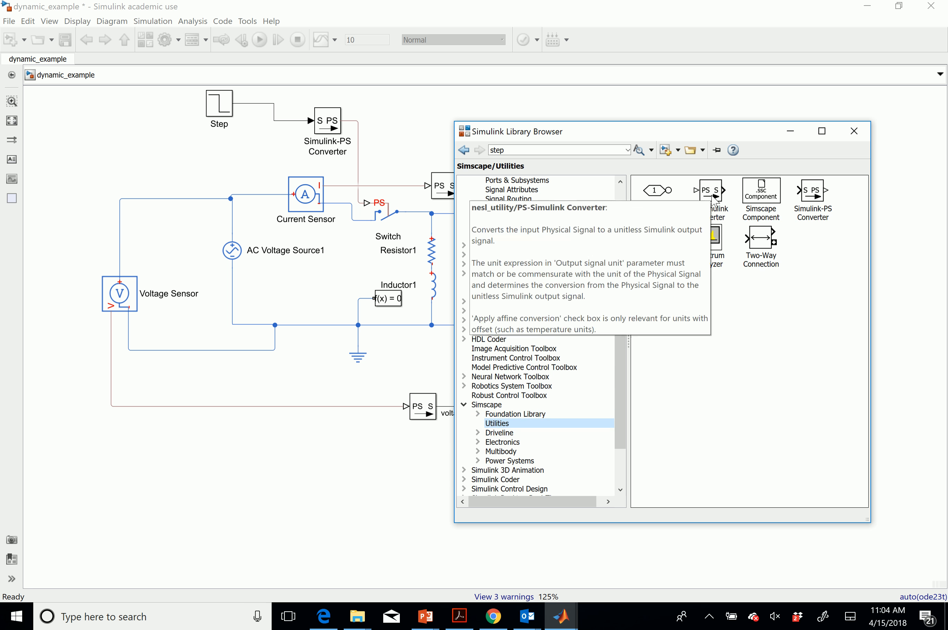
{"action": "left_click", "coordinate": [713, 191]}
{"action": "left_click_drag", "start_coordinate": [713, 194], "coordinate": [479, 285]}
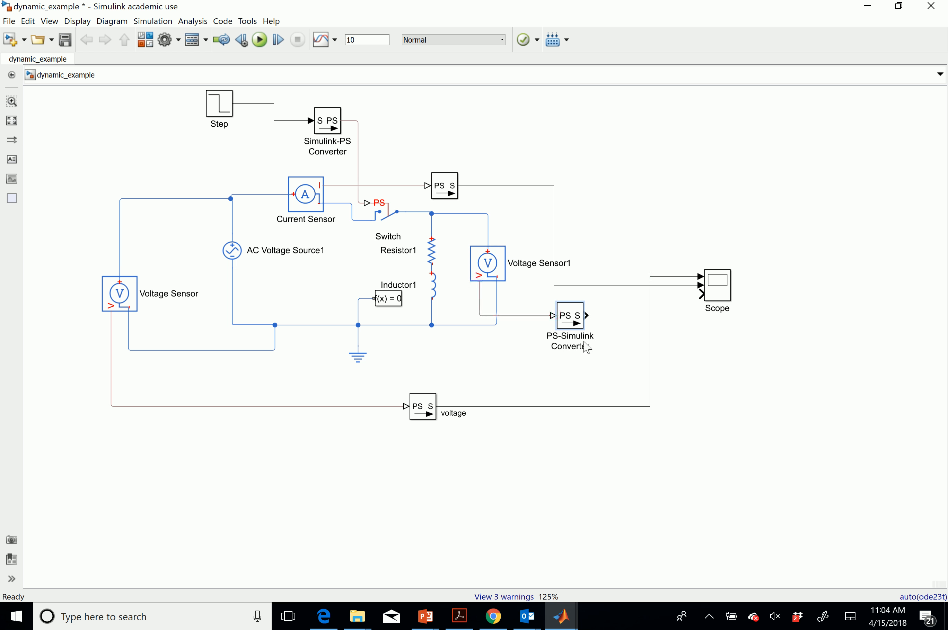
{"action": "left_click_drag", "start_coordinate": [585, 316], "coordinate": [701, 293]}
{"action": "left_click", "coordinate": [743, 382]}
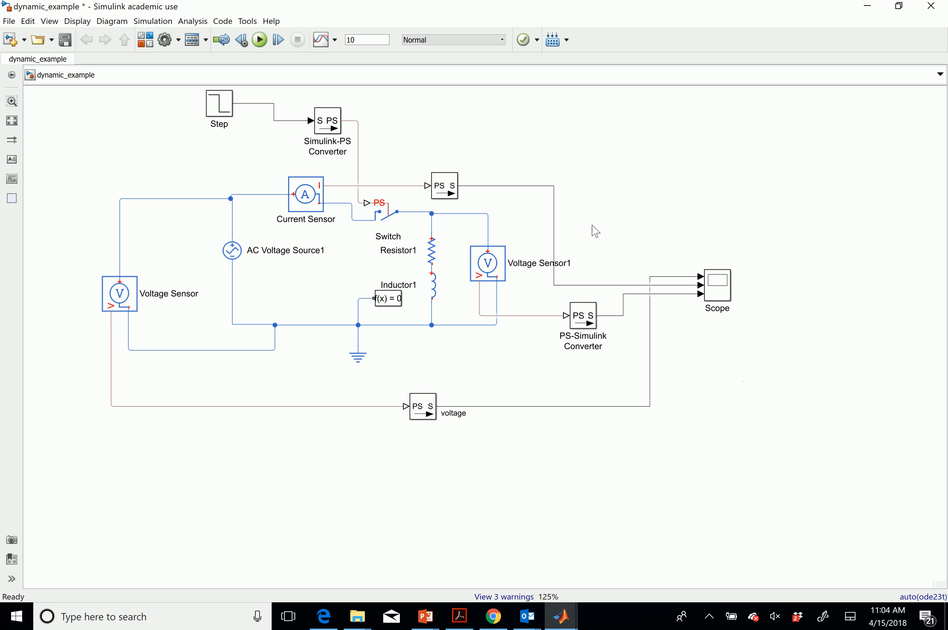
Run the simulation and review its warnings in the Diagnostic Viewer.
{"action": "left_click", "coordinate": [259, 39]}
{"action": "left_click", "coordinate": [535, 597]}
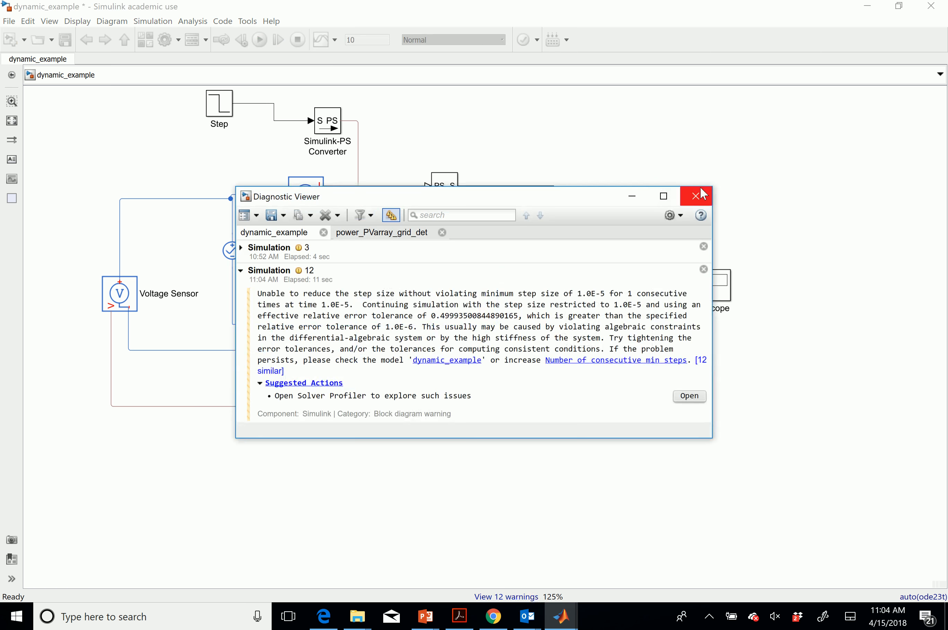
{"action": "left_click", "coordinate": [695, 197]}
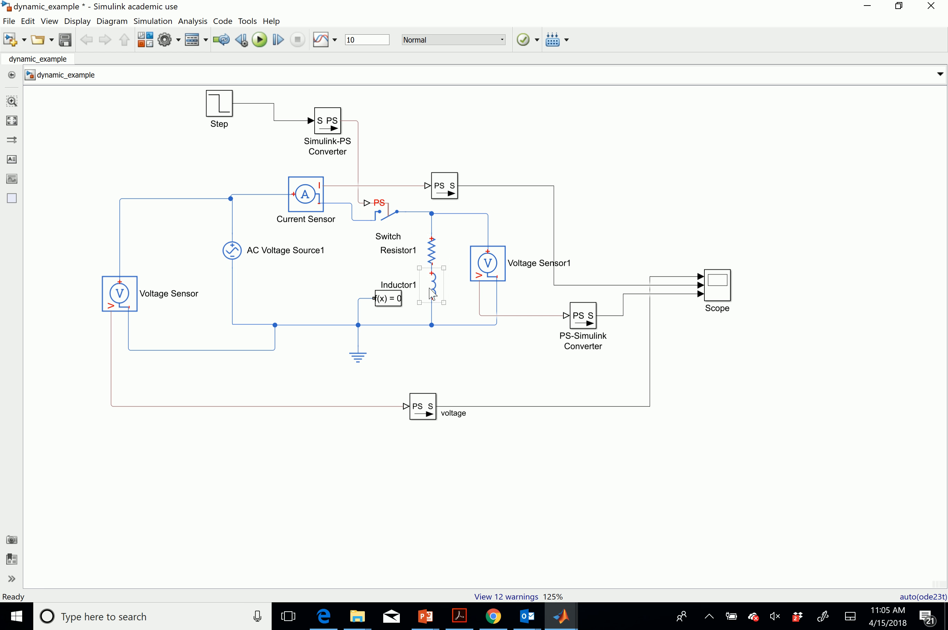
Check the resistance parameter of Resistor1 in its block parameters.
{"action": "double_click", "coordinate": [439, 258]}
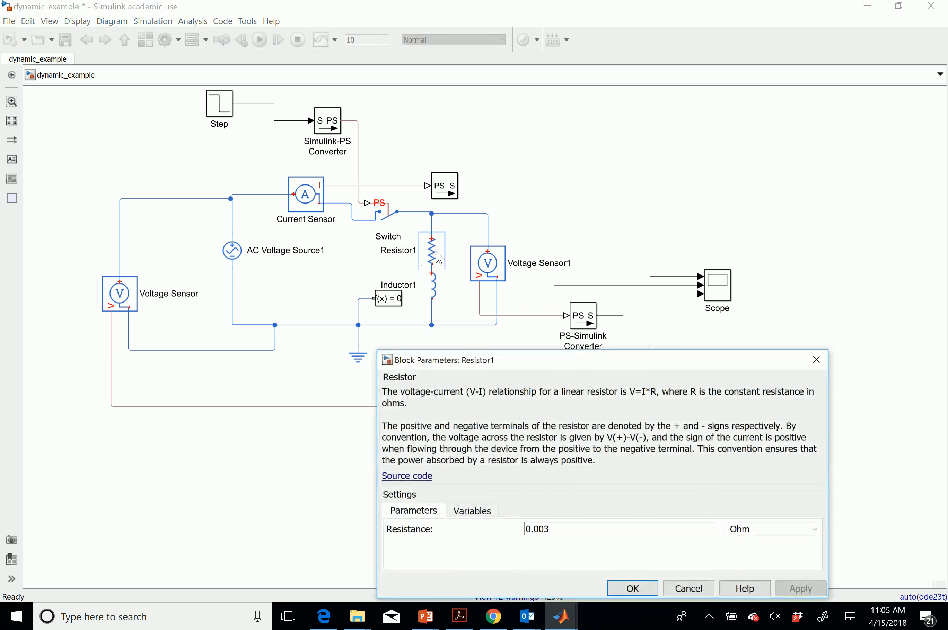
{"action": "double_click", "coordinate": [555, 529]}
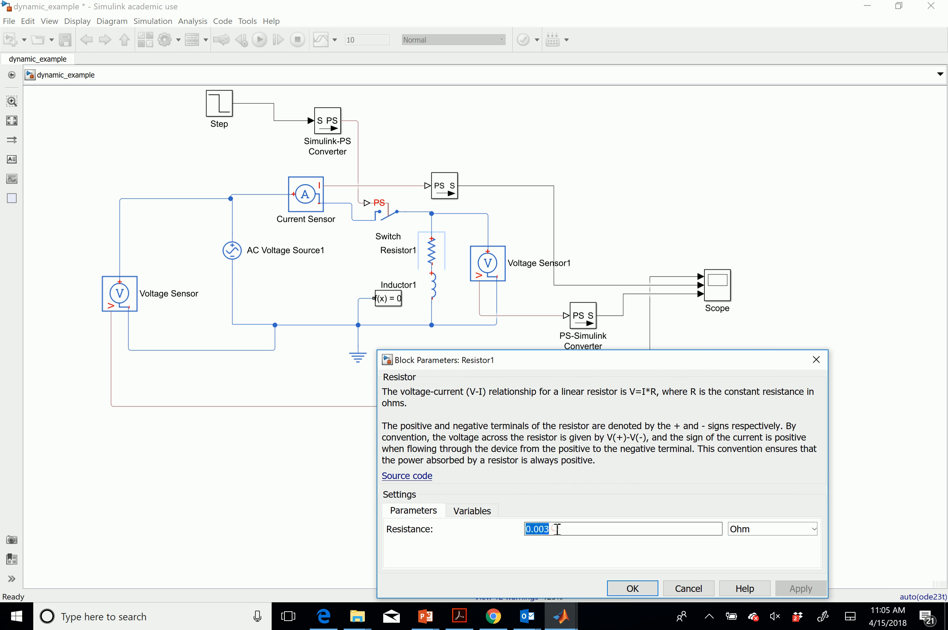
{"action": "left_click", "coordinate": [632, 588]}
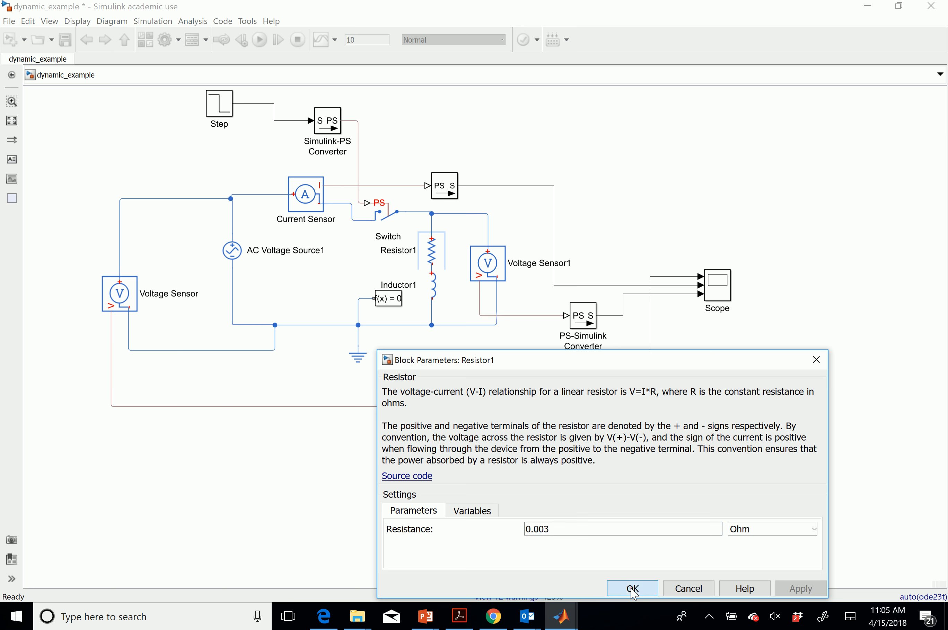
{"action": "left_click", "coordinate": [458, 285]}
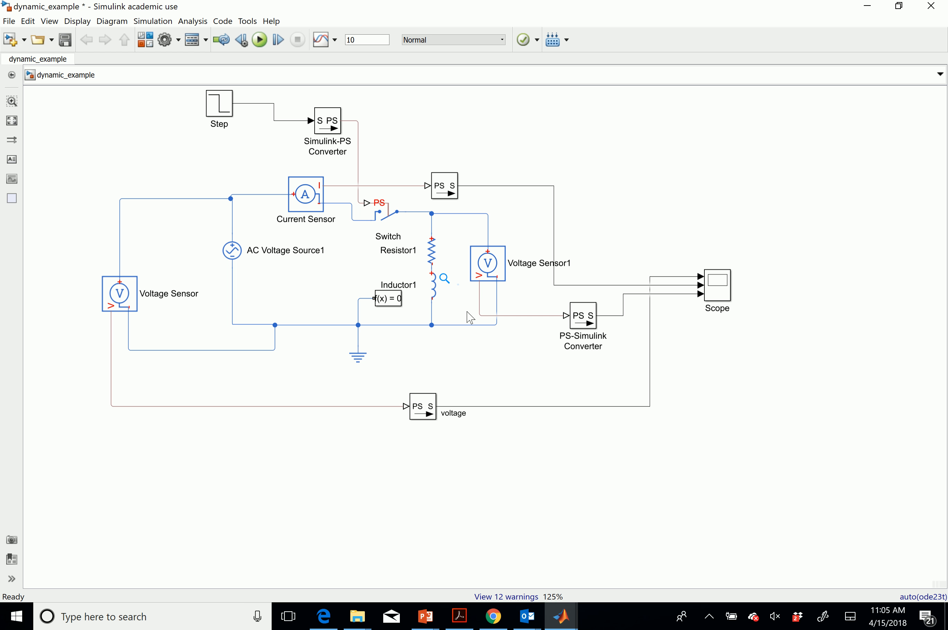
Move the Step block level with the Simulink-PS Converter so that the wire between them runs straight.
{"action": "left_click", "coordinate": [396, 220]}
{"action": "left_click_drag", "start_coordinate": [218, 109], "coordinate": [241, 120]}
{"action": "left_click", "coordinate": [163, 141]}
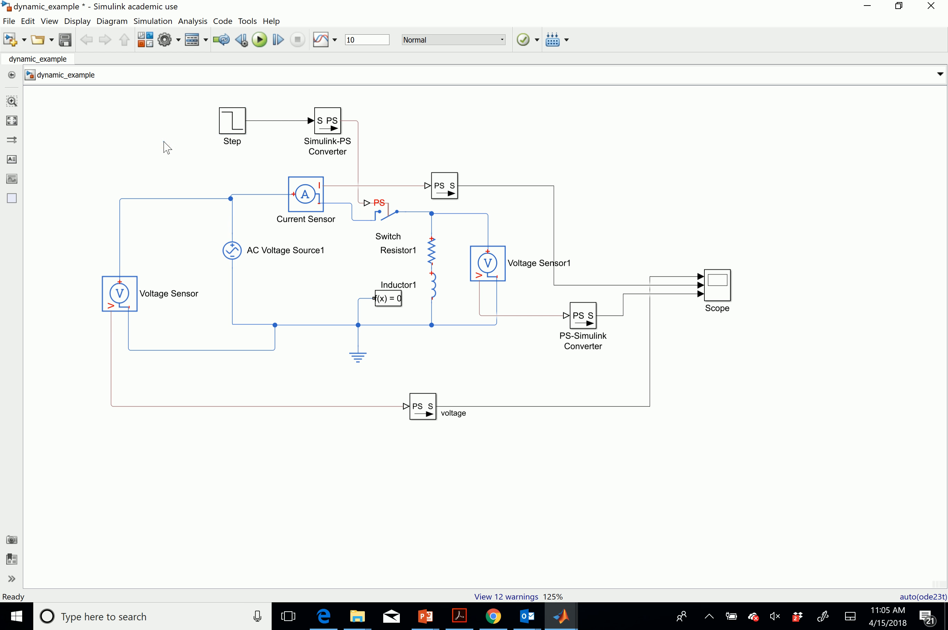